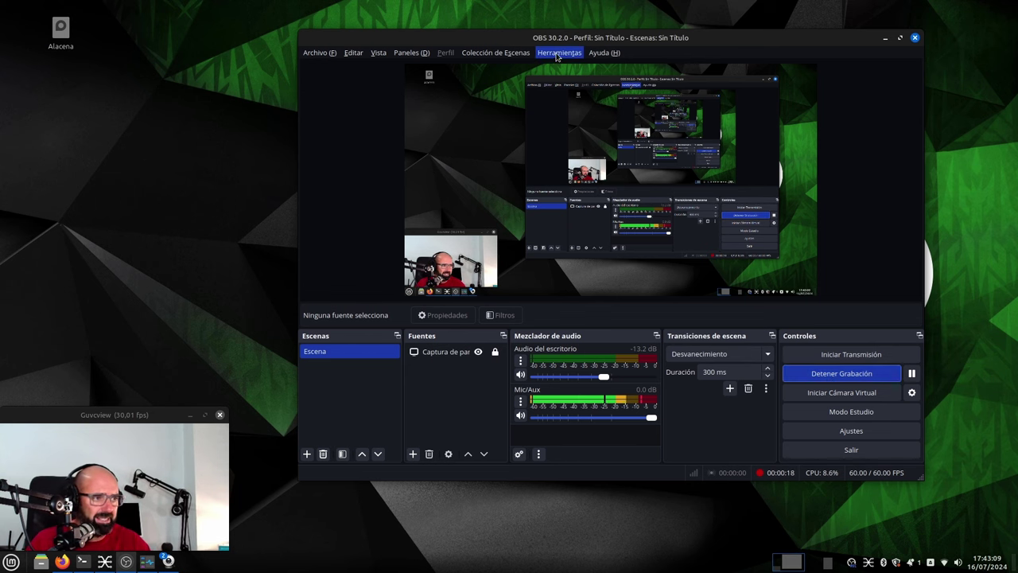
# - Minimise OBS and highlight the GPU and CPU lines of the neofetch output in the terminal
pyautogui.click(885, 37)
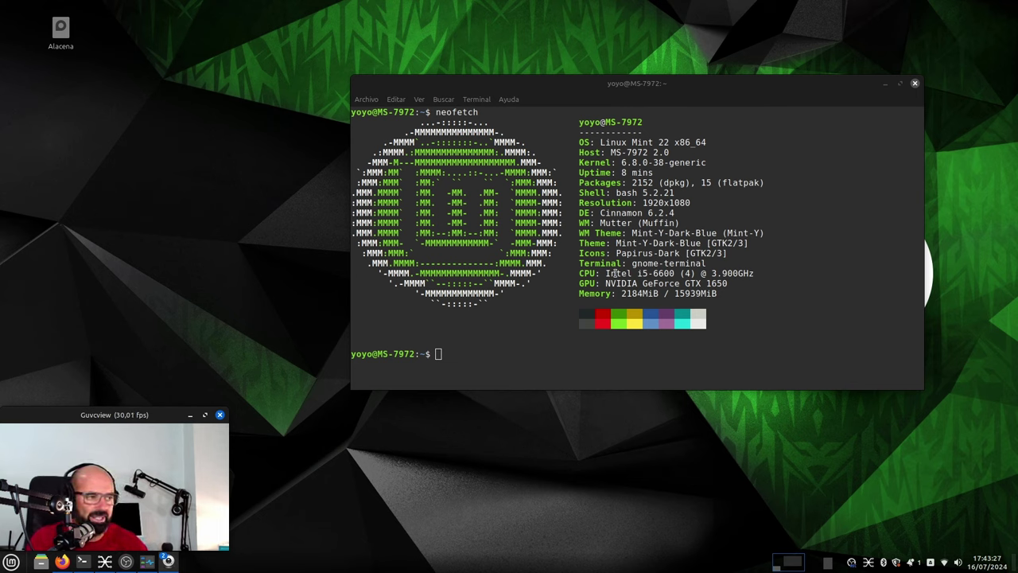
pyautogui.moveTo(739, 287); pyautogui.dragTo(594, 283)
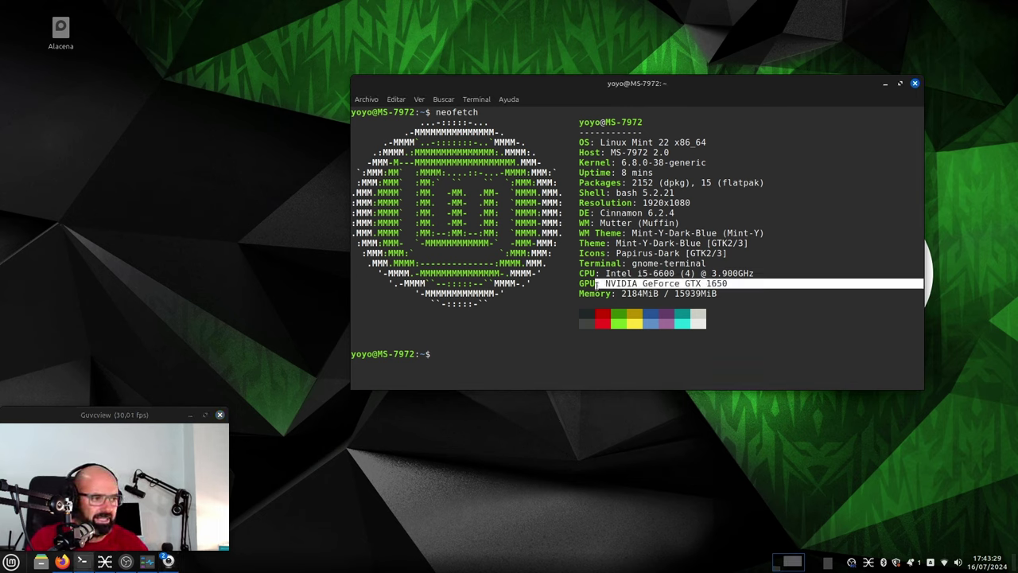
pyautogui.moveTo(764, 278); pyautogui.dragTo(600, 274)
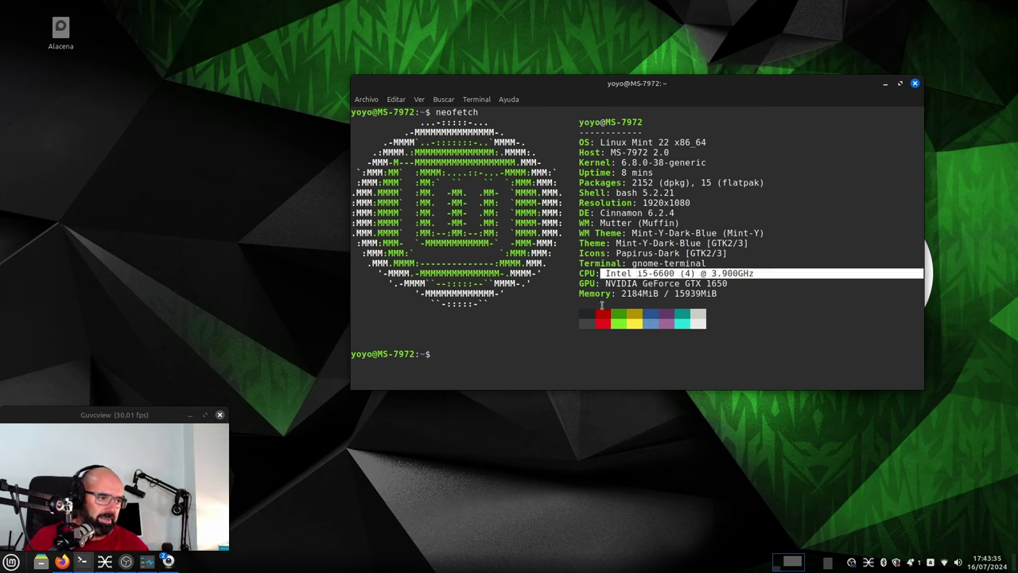
pyautogui.click(601, 304)
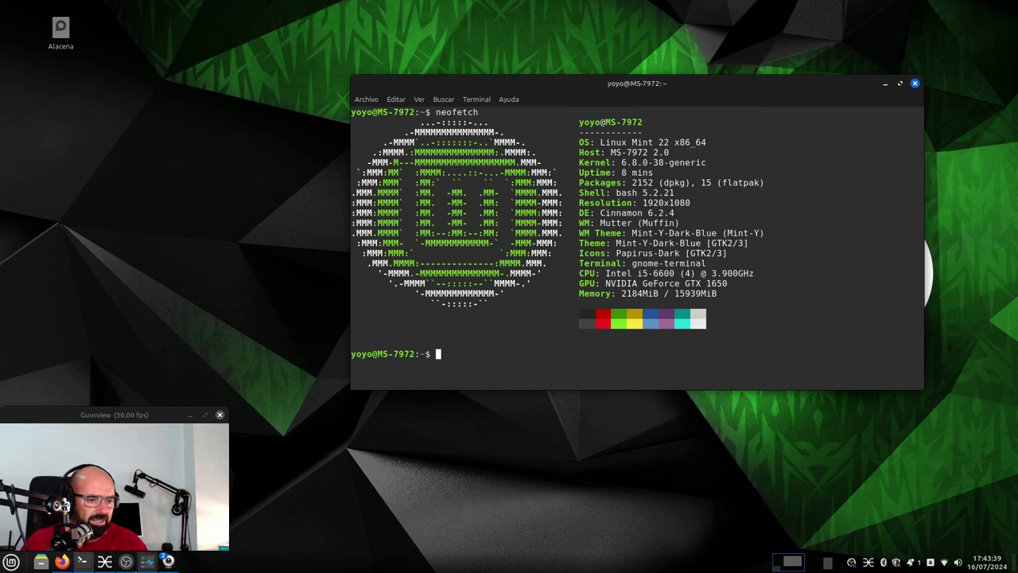
# - Restore OBS, display the source types that can be added to the scene, and minimise OBS without adding any
pyautogui.click(126, 561)
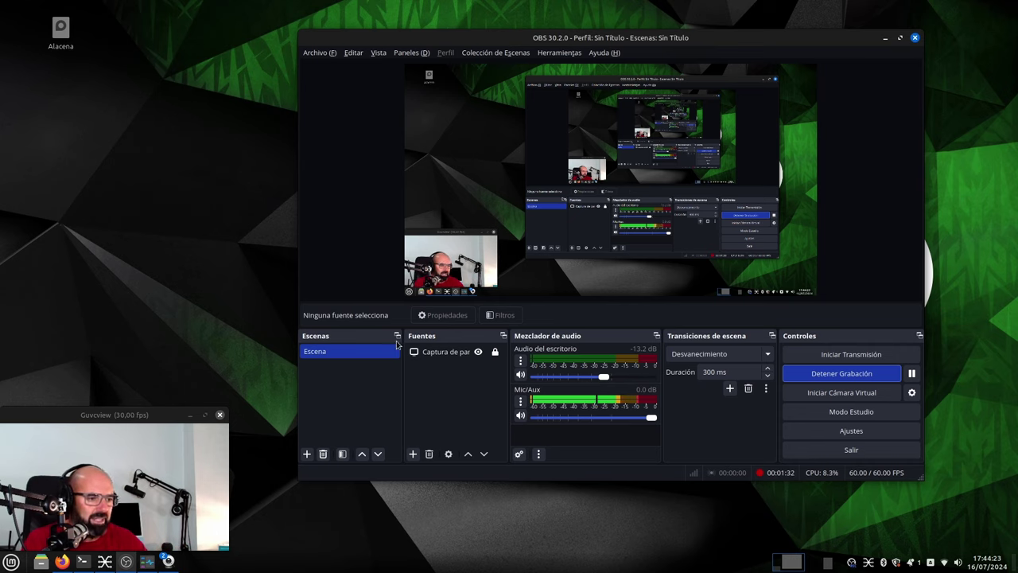
pyautogui.click(412, 454)
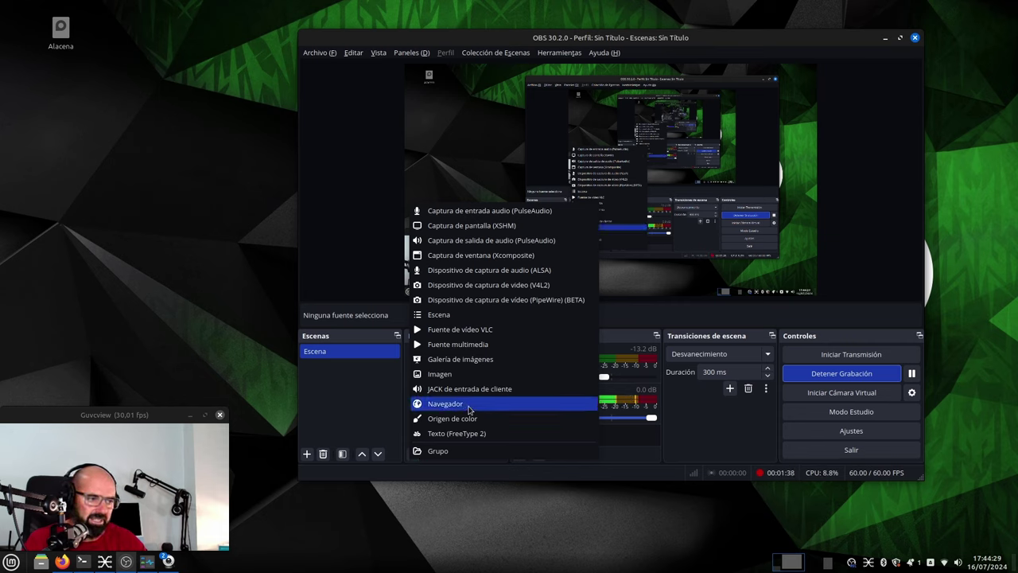
pyautogui.click(556, 478)
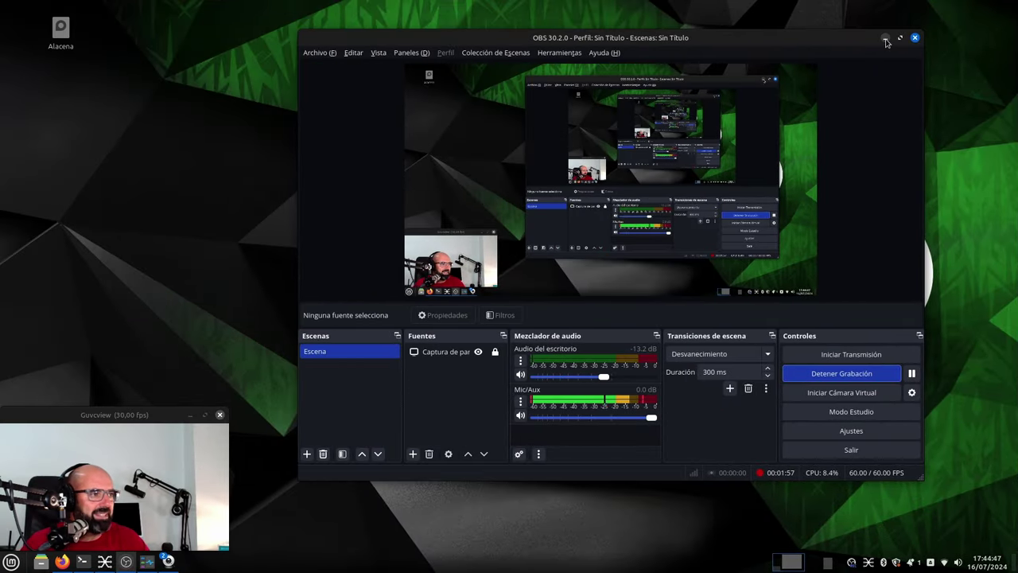
pyautogui.click(885, 40)
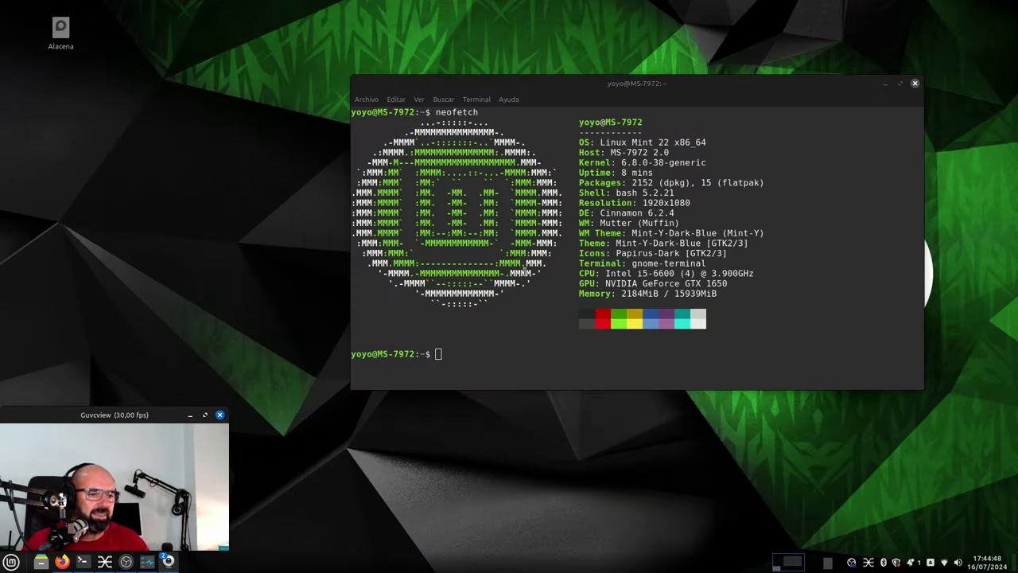
# - Switch to Firefox and look through the OBS Studio PPA page on Launchpad, including its published packages
pyautogui.click(62, 560)
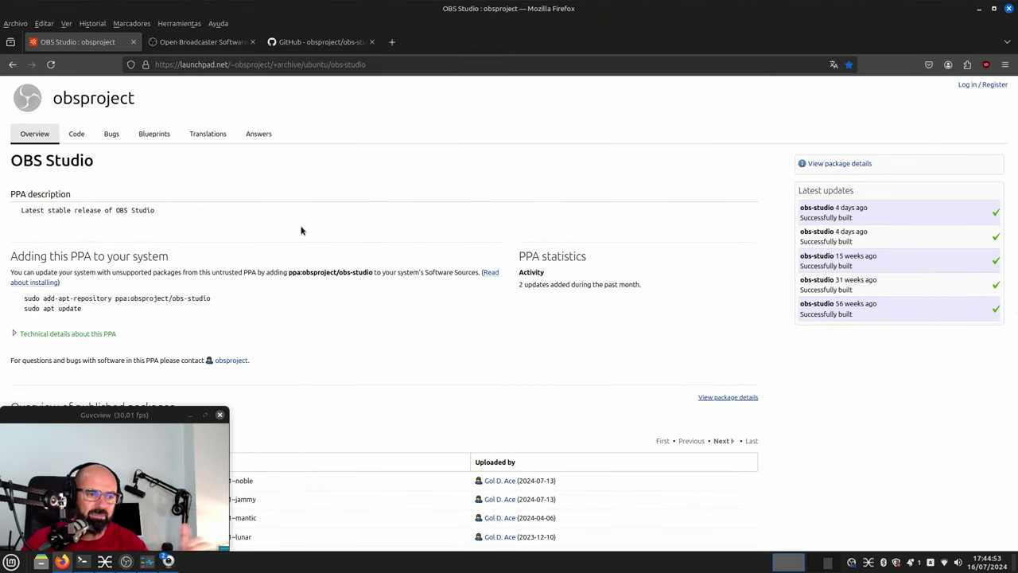
pyautogui.scroll(-4, 310, 228)
pyautogui.scroll(4, 323, 236)
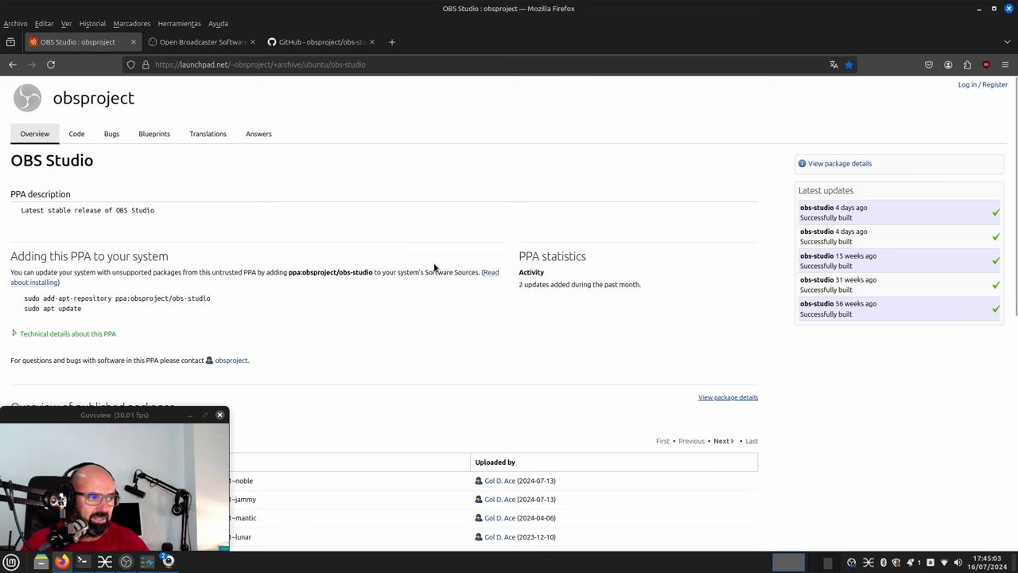
pyautogui.scroll(-3, 397, 263)
pyautogui.scroll(3, 398, 263)
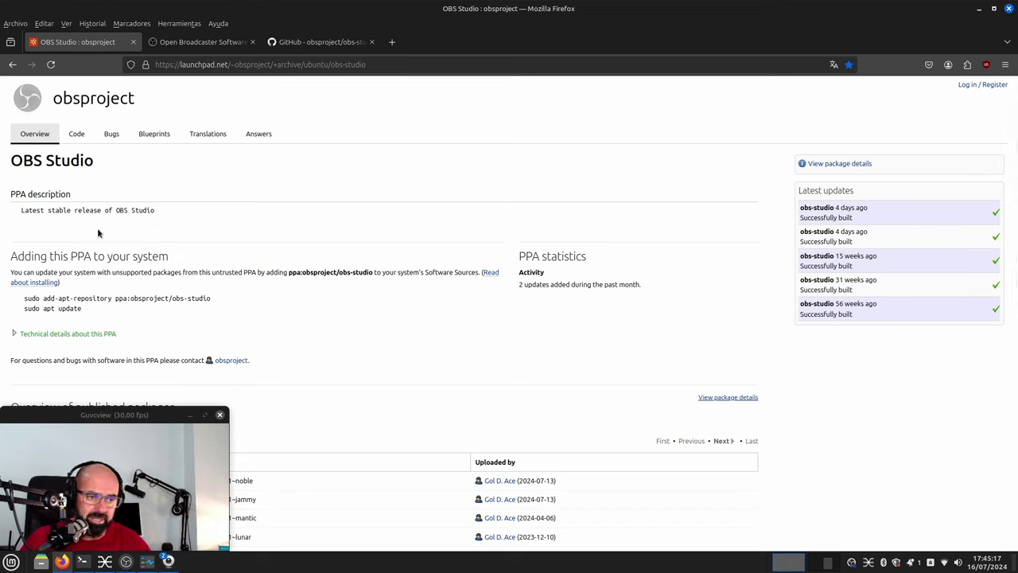
pyautogui.scroll(-3, 143, 228)
pyautogui.scroll(3, 155, 228)
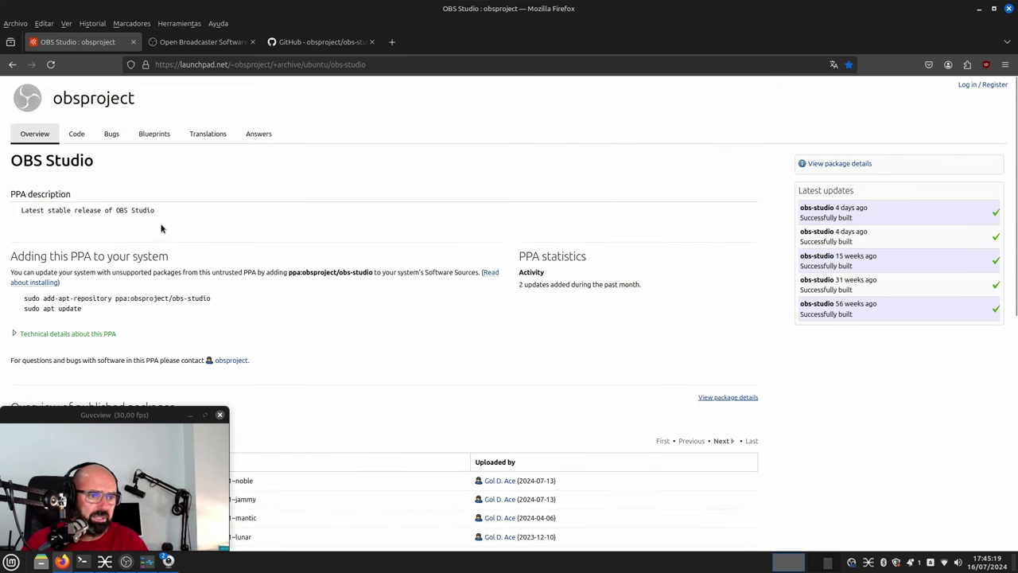
# - Filter the PPA's overview of published packages to the Noble series
pyautogui.scroll(-7, 160, 228)
pyautogui.click(75, 121)
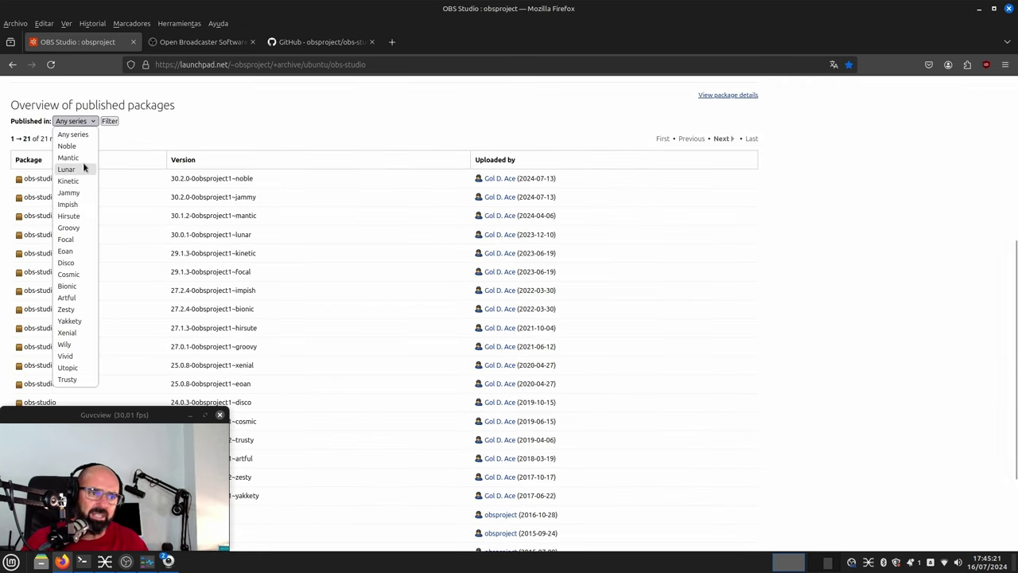
pyautogui.click(82, 146)
pyautogui.scroll(1, 221, 136)
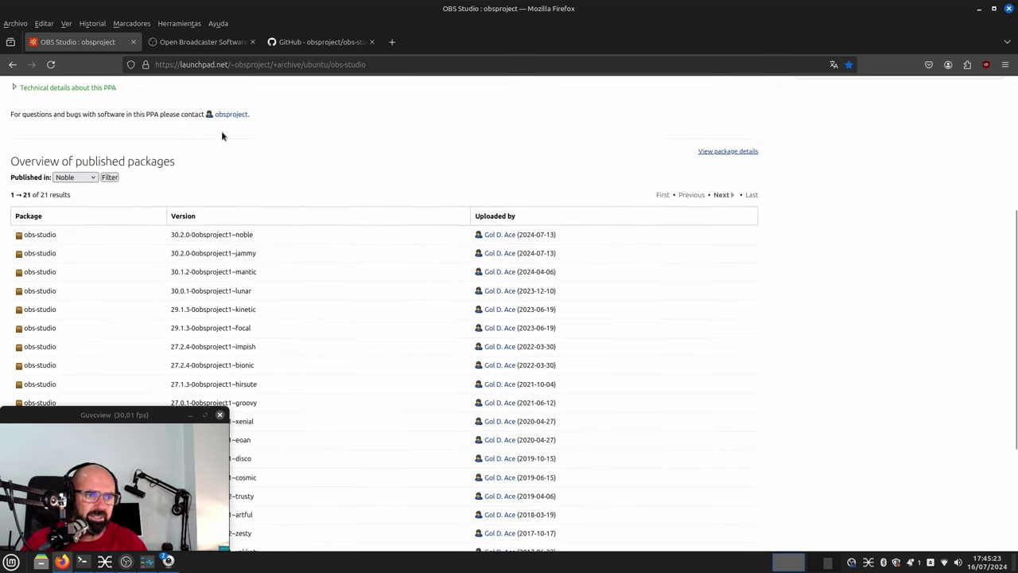
pyautogui.click(110, 178)
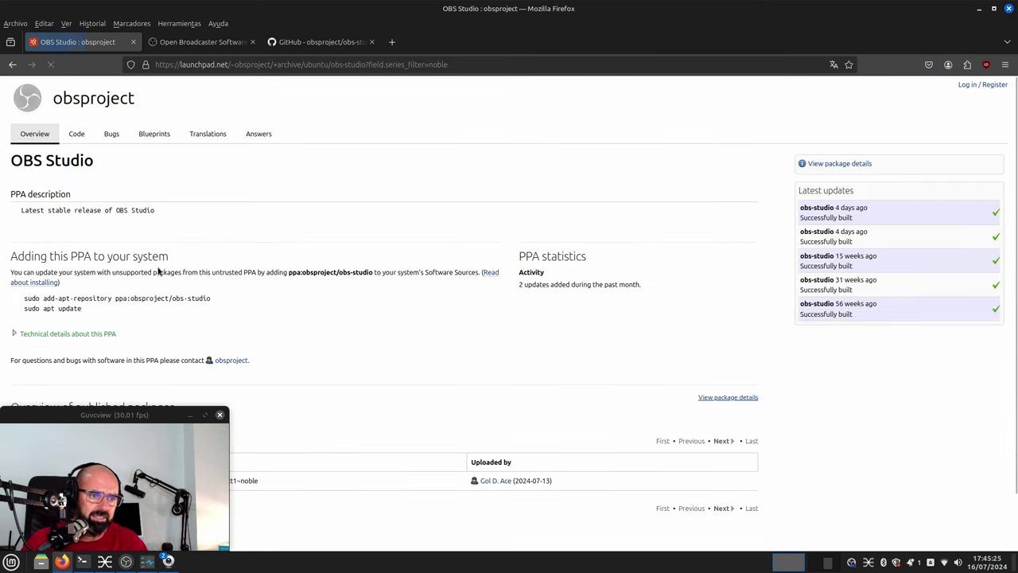
# - Move the Guvcview window temporarily off the Noble package entry and highlight the sudo add-apt-repository ppa:obsproject/obs-studio command
pyautogui.scroll(-1, 208, 311)
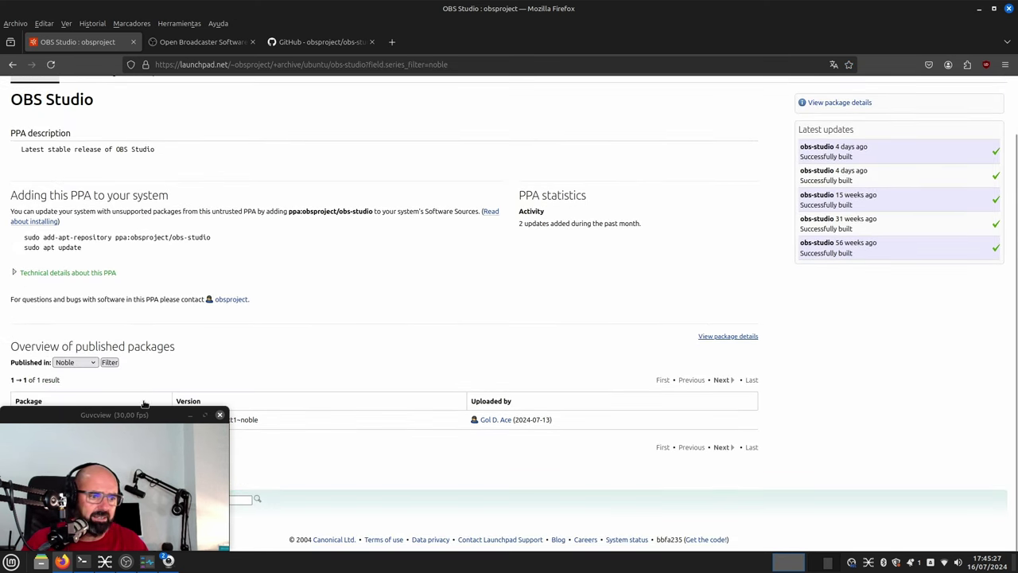
pyautogui.moveTo(144, 414); pyautogui.dragTo(441, 266)
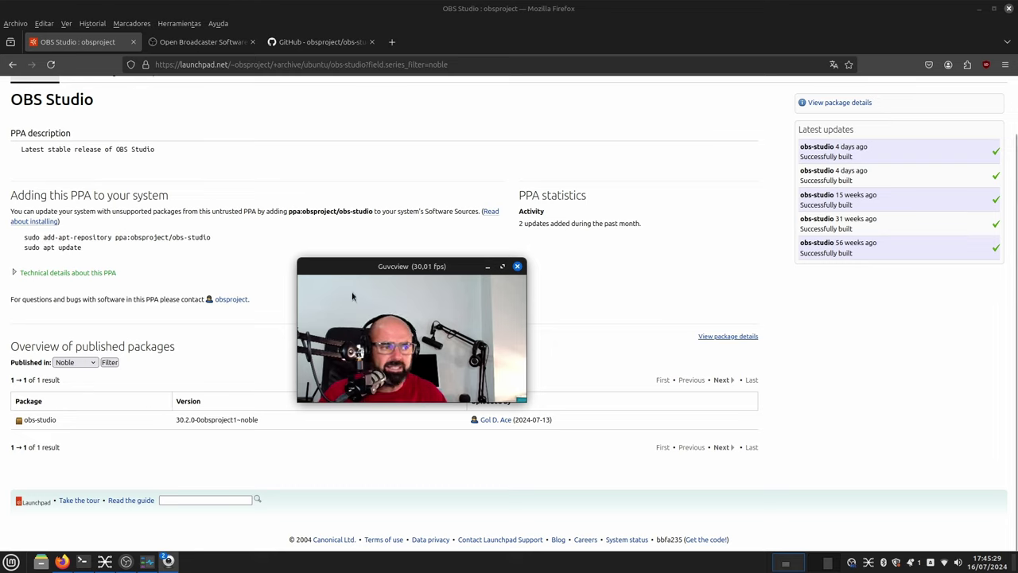
pyautogui.moveTo(352, 296); pyautogui.dragTo(310, 148)
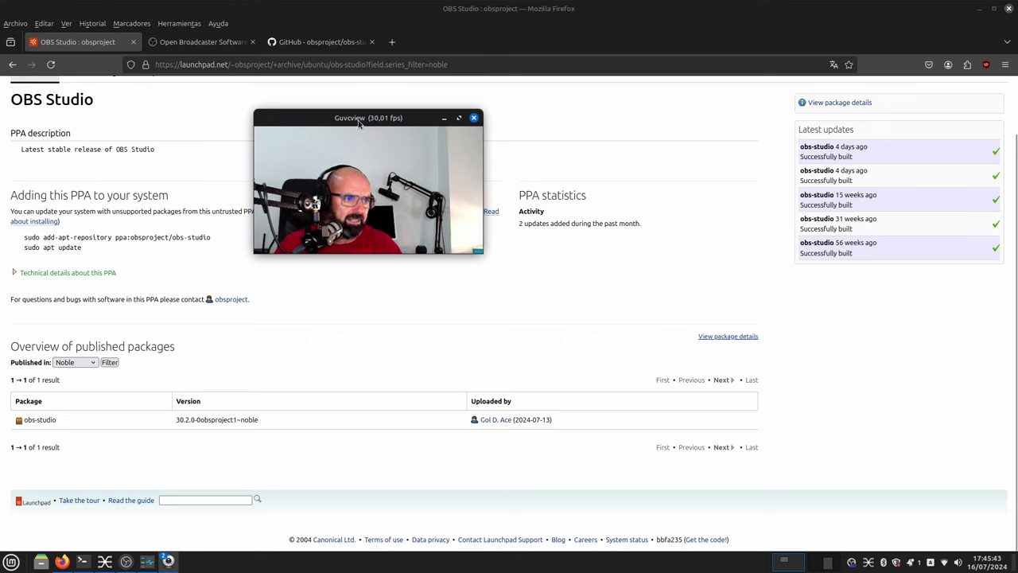
pyautogui.moveTo(357, 120); pyautogui.dragTo(104, 423)
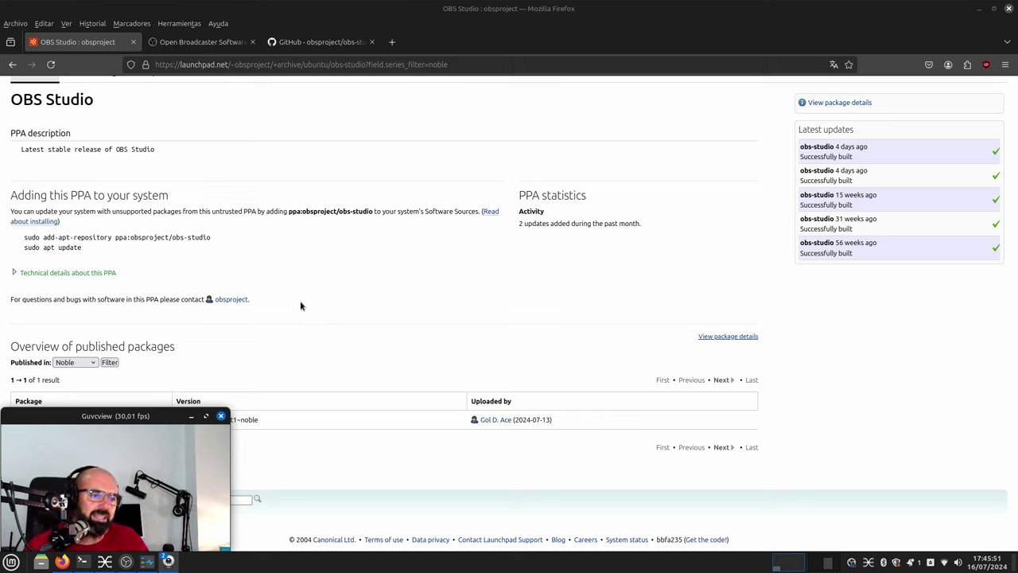
pyautogui.moveTo(230, 247); pyautogui.dragTo(27, 238)
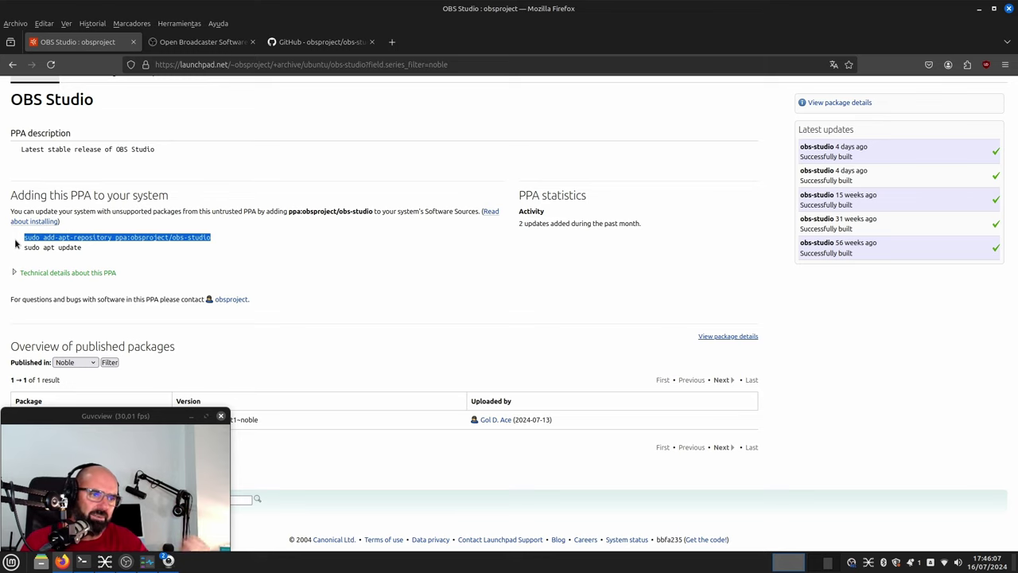
# - Look over the OBS project homepage and open its Linux download page
pyautogui.click(180, 42)
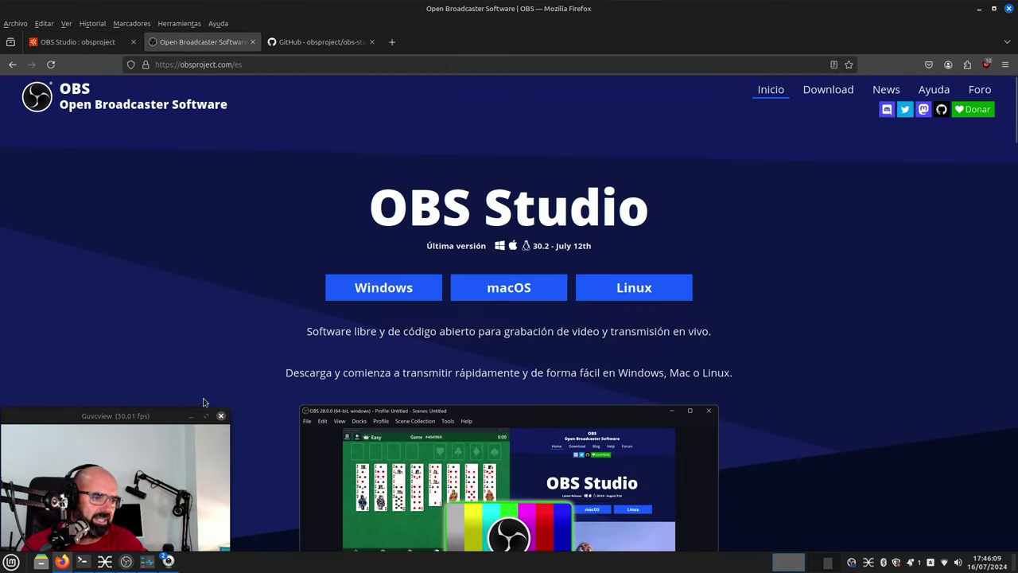
pyautogui.scroll(-10, 206, 400)
pyautogui.scroll(10, 207, 399)
pyautogui.scroll(1, 207, 399)
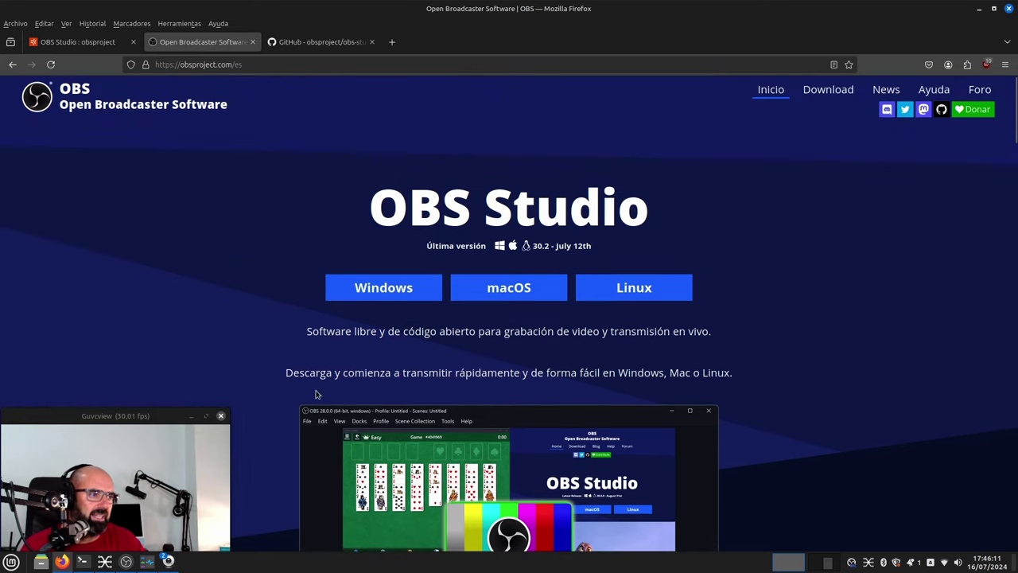
pyautogui.click(613, 298)
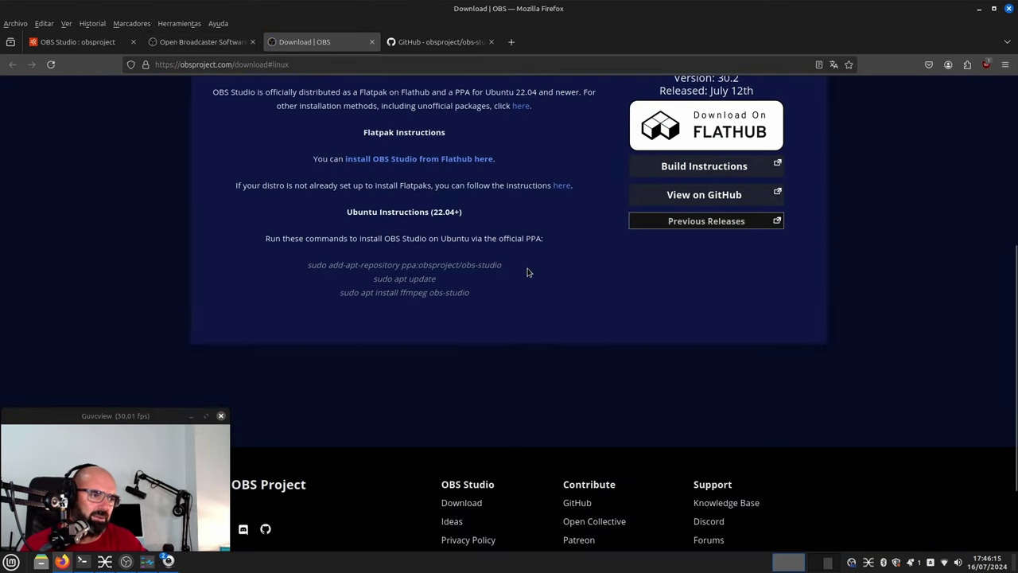
# - Highlight the three Ubuntu PPA installation commands one by one and review the rest of the Linux download page
pyautogui.moveTo(526, 272); pyautogui.dragTo(294, 261)
pyautogui.moveTo(442, 283); pyautogui.dragTo(311, 282)
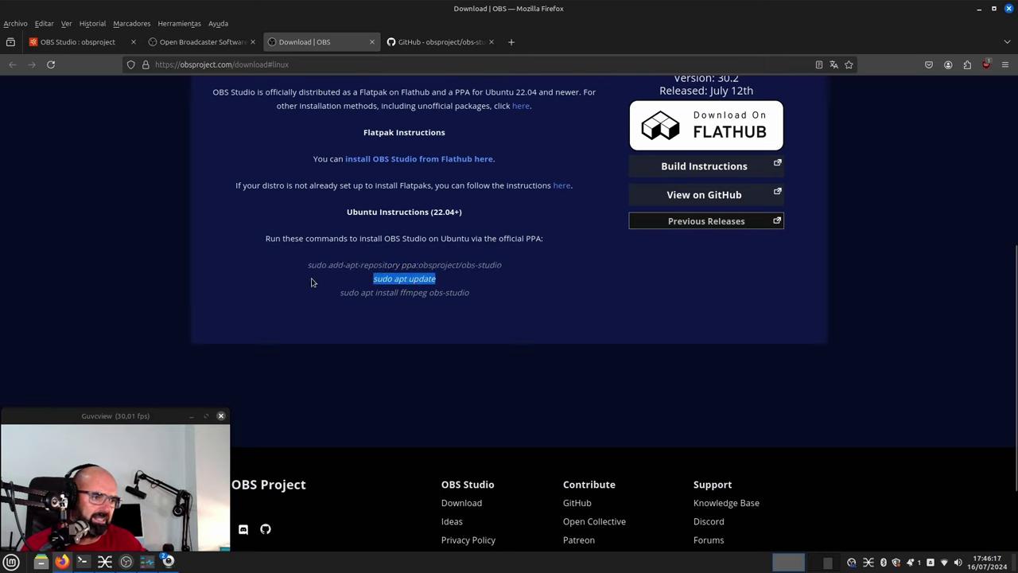
pyautogui.moveTo(480, 299); pyautogui.dragTo(322, 294)
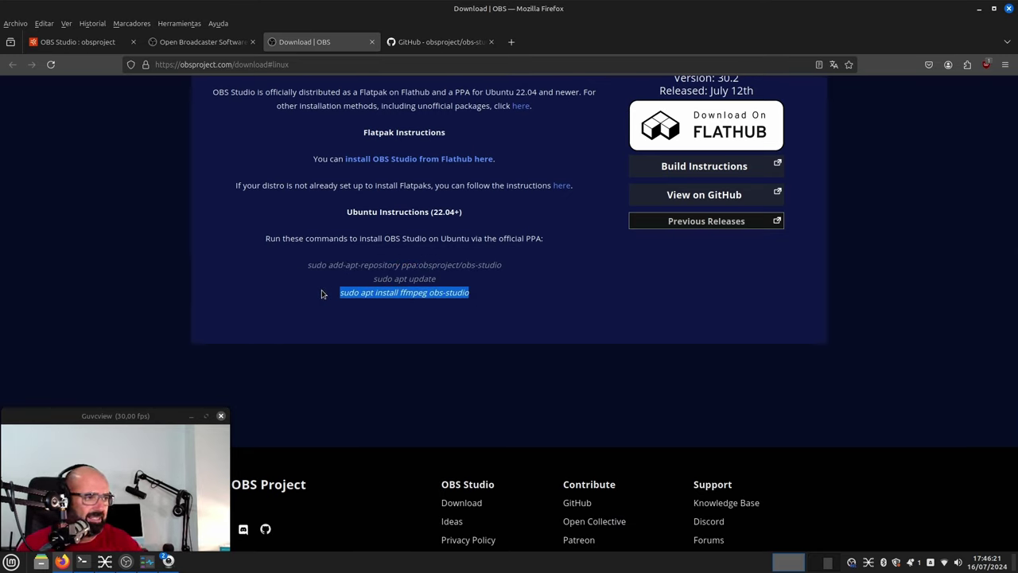
pyautogui.click(612, 330)
pyautogui.scroll(5, 581, 411)
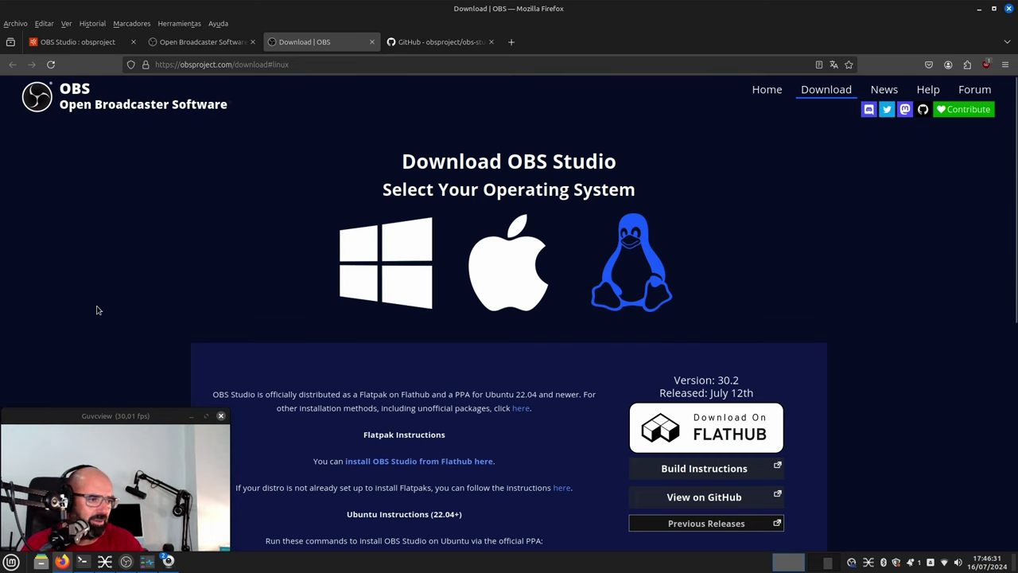
pyautogui.scroll(-3, 161, 263)
pyautogui.scroll(3, 222, 287)
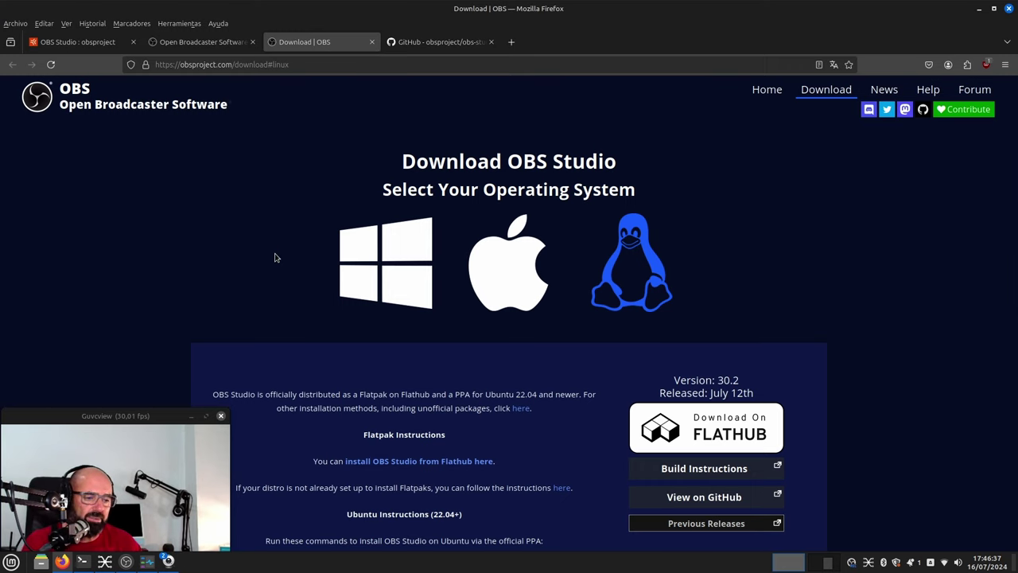
pyautogui.scroll(-3, 202, 304)
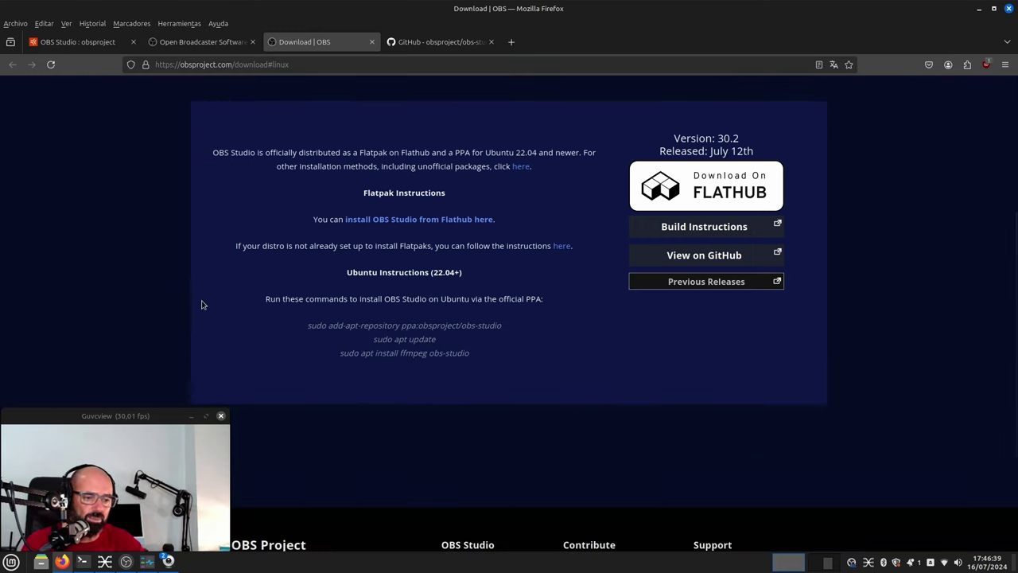
pyautogui.scroll(2, 81, 304)
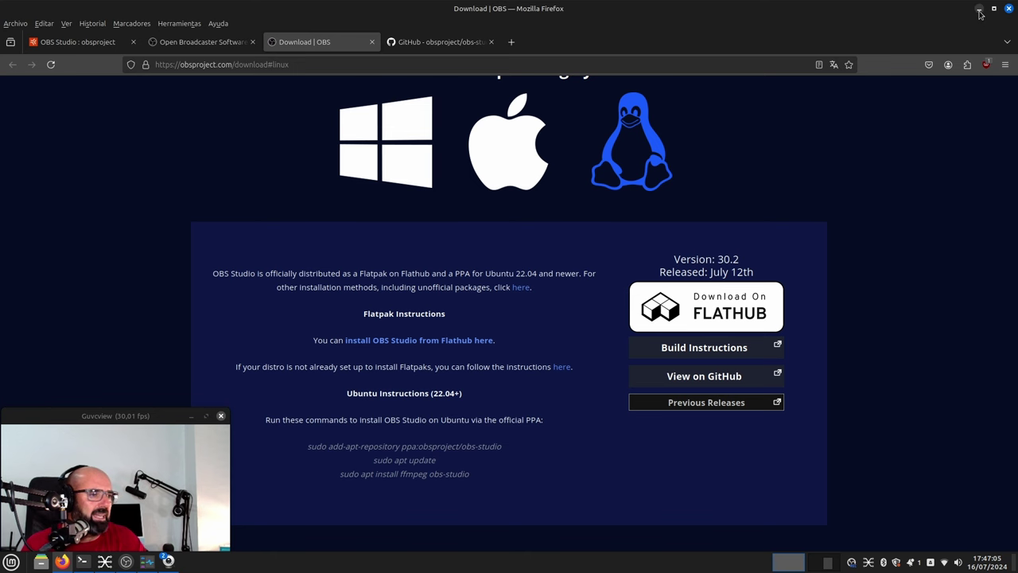
# - Bring up the obsproject/obs-studio repository on GitHub
pyautogui.click(438, 43)
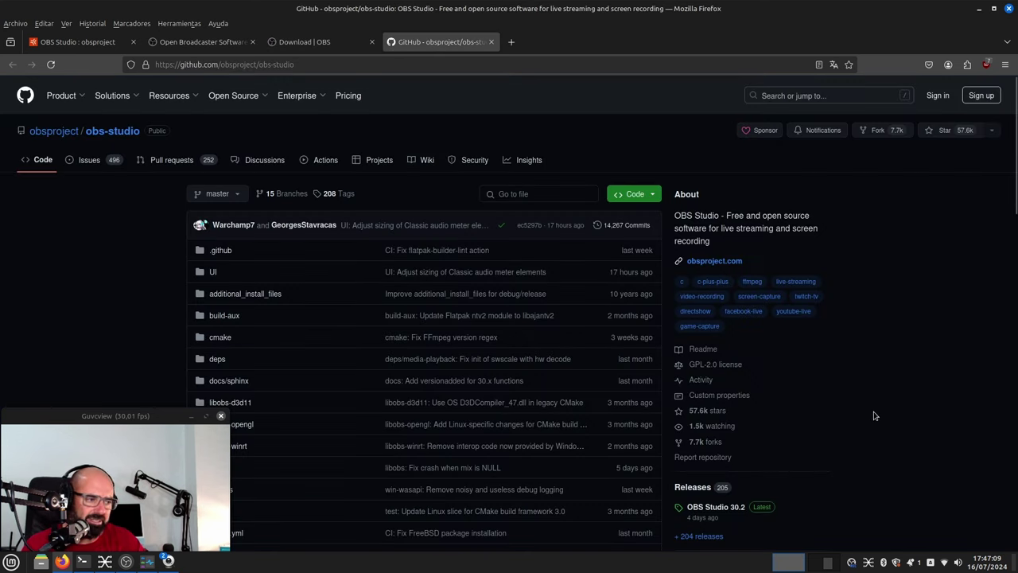
# - Minimise Firefox and the terminal, then examine the GPU and video encoding load in the system monitor
pyautogui.click(979, 8)
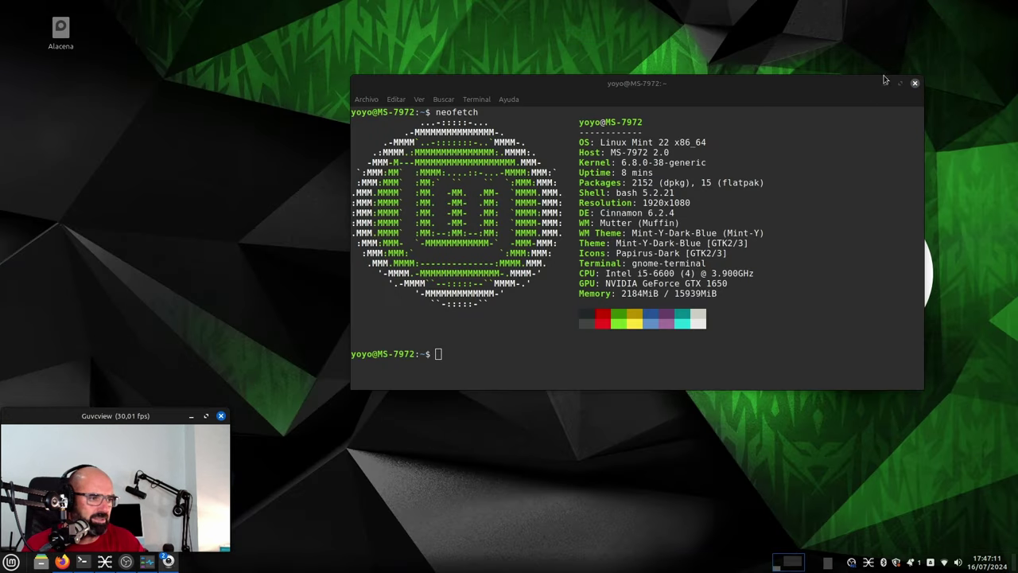
pyautogui.click(885, 84)
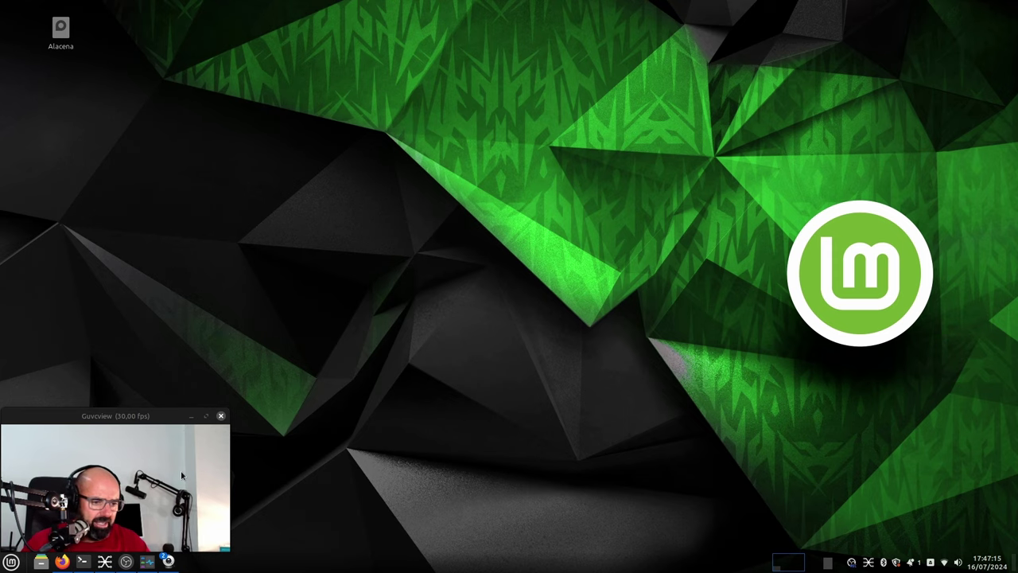
pyautogui.click(146, 562)
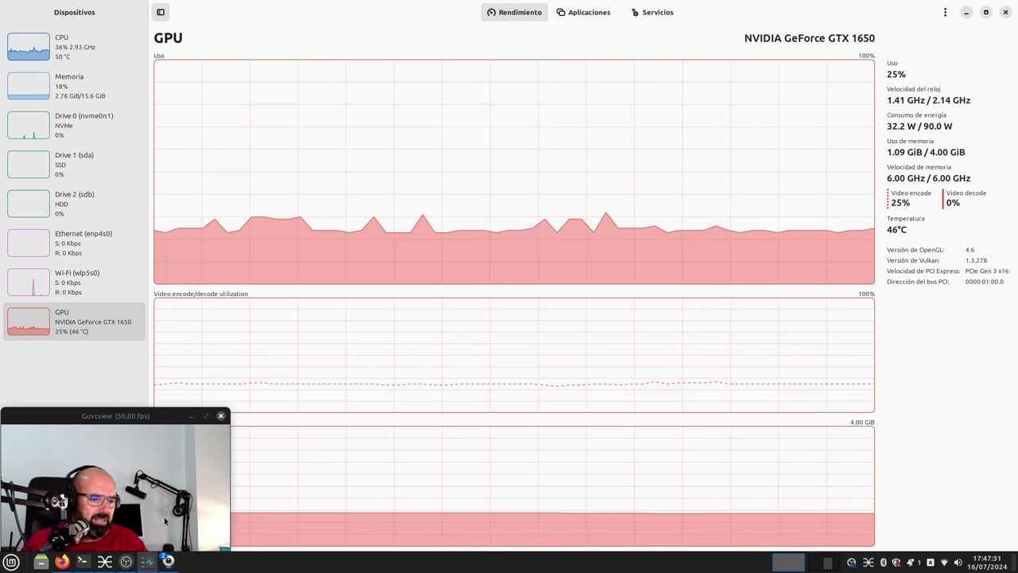
pyautogui.click(965, 12)
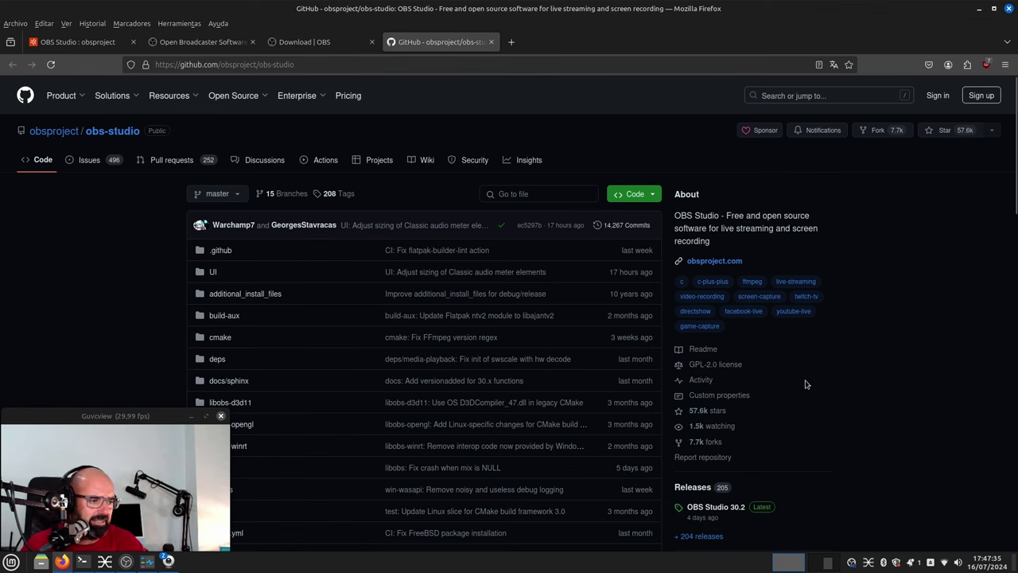
# - Open the OBS Studio 30.2 release from the repository and read through its new features list
pyautogui.scroll(-3, 811, 354)
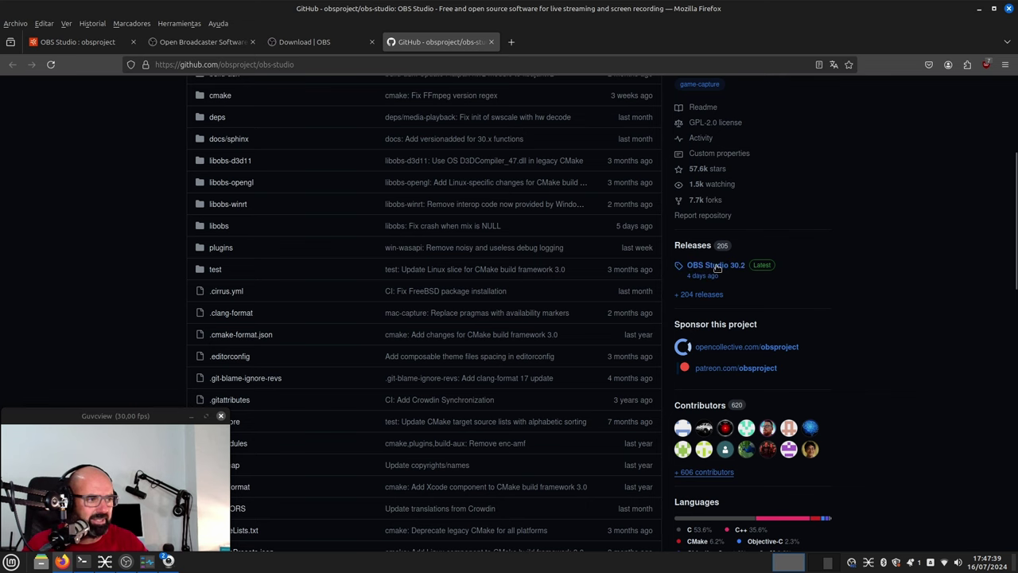
pyautogui.click(716, 267)
pyautogui.scroll(-4, 79, 269)
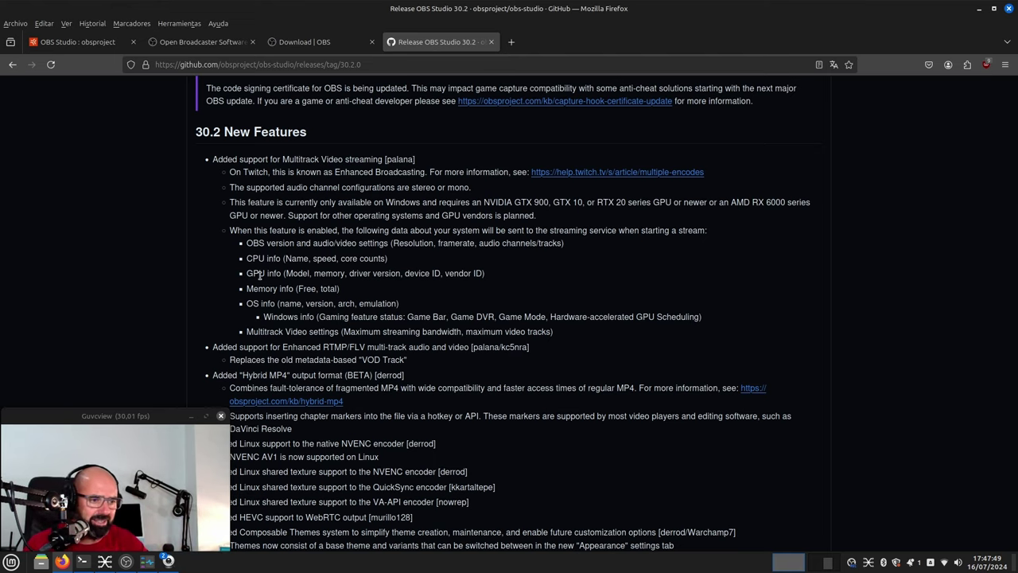
pyautogui.scroll(-3, 259, 275)
pyautogui.scroll(-3, 398, 302)
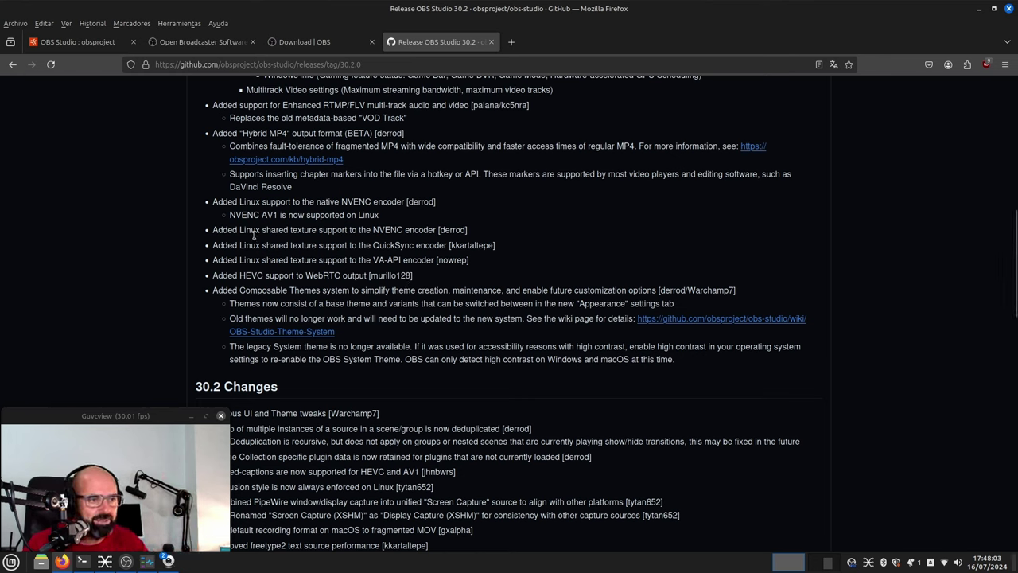
# - Highlight the release notes on native NVENC encoder support for Linux and on NVENC AV1 support
pyautogui.moveTo(214, 203); pyautogui.dragTo(452, 208)
pyautogui.moveTo(392, 217); pyautogui.dragTo(232, 219)
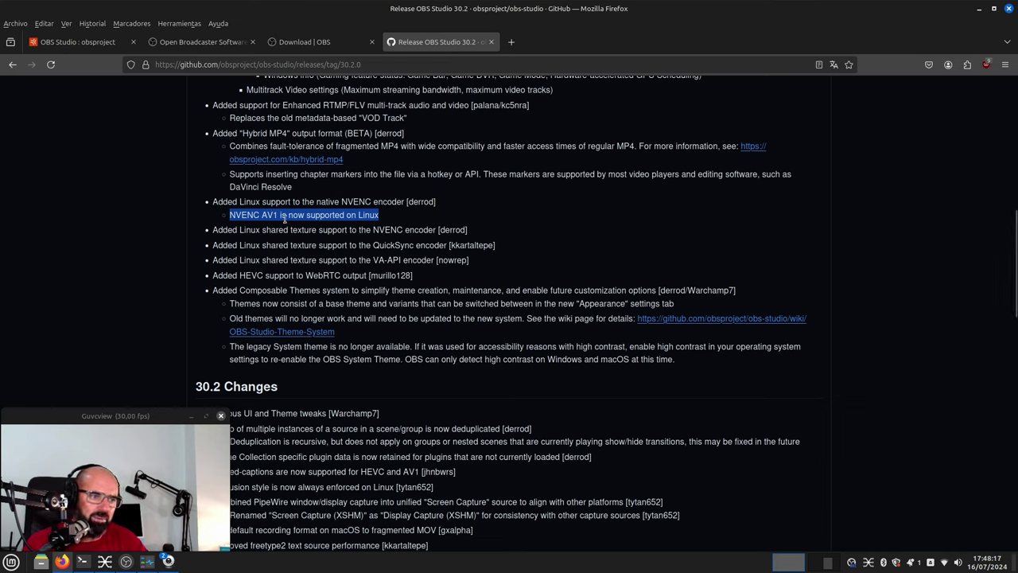
pyautogui.moveTo(382, 216); pyautogui.dragTo(191, 214)
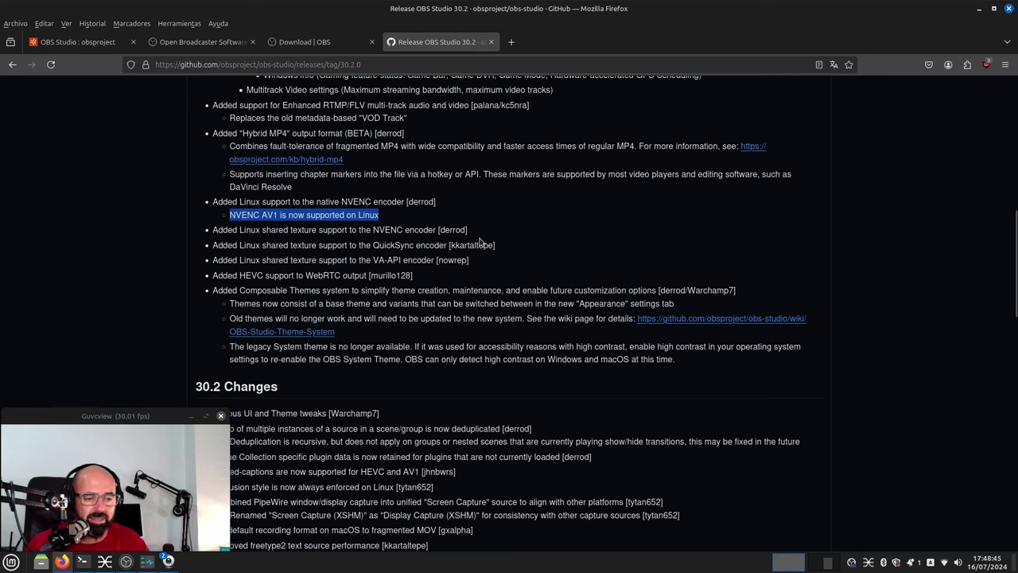
# - Minimise Firefox and the system monitor, check the driver version in NVIDIA X Server Settings, and minimise that window
pyautogui.click(980, 11)
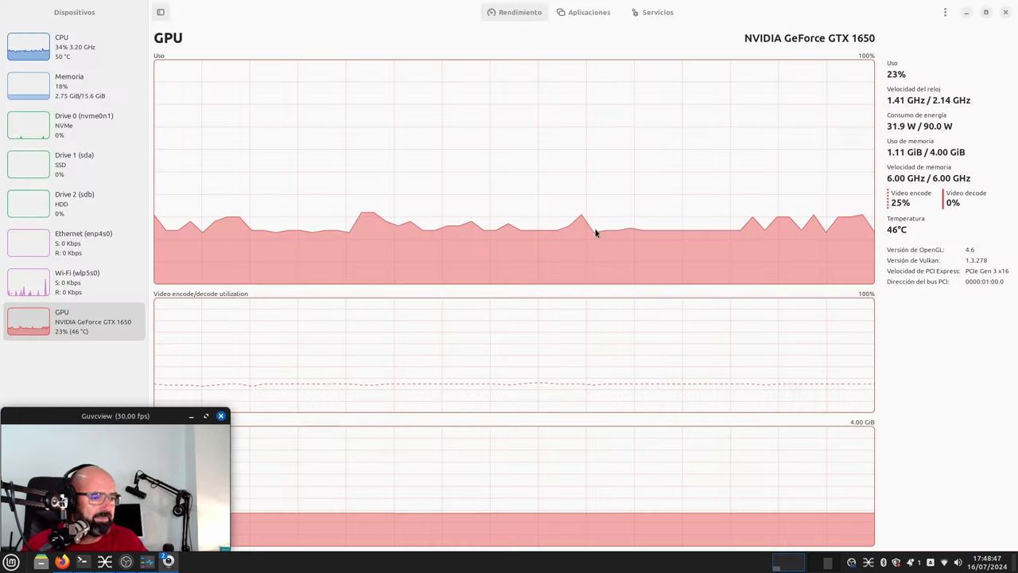
pyautogui.click(966, 12)
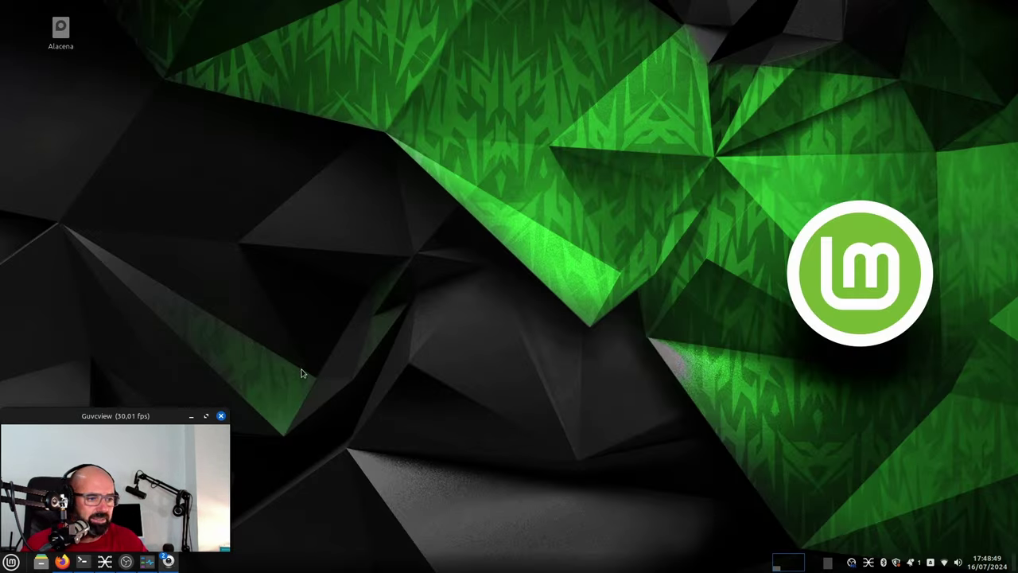
pyautogui.click(11, 561)
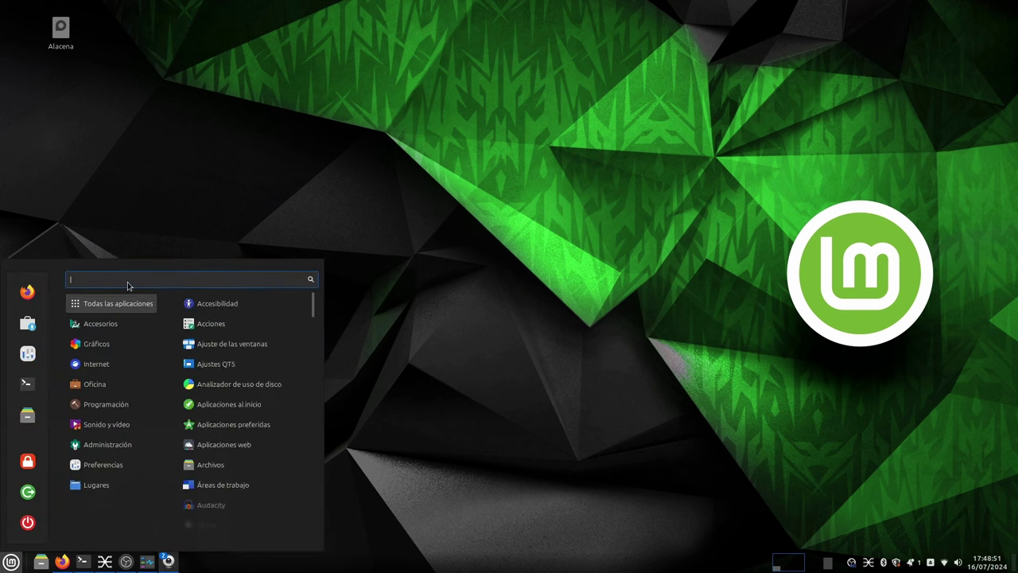
pyautogui.write('nvi')
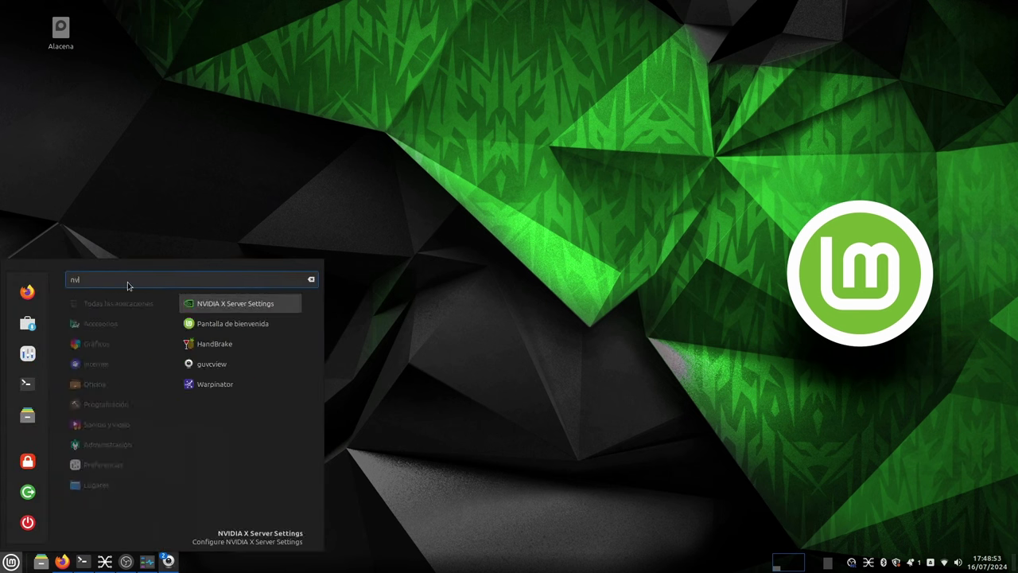
pyautogui.click(223, 303)
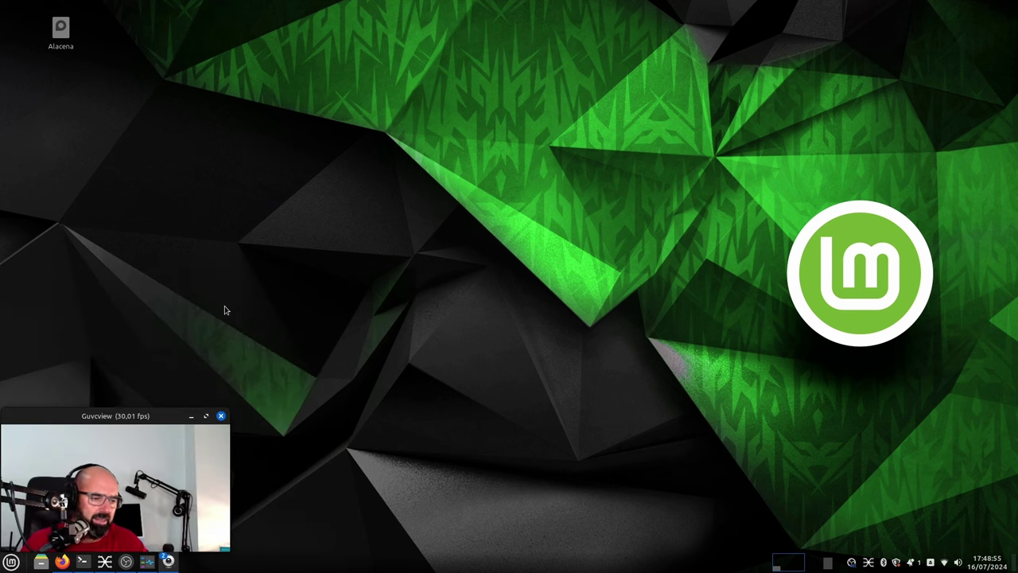
pyautogui.moveTo(338, 31); pyautogui.dragTo(519, 112)
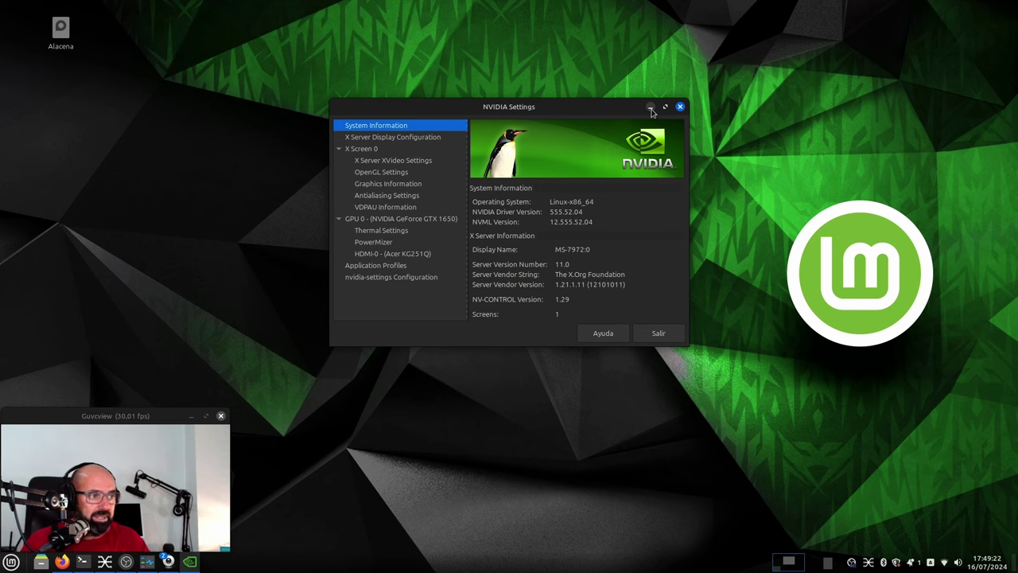
pyautogui.click(672, 105)
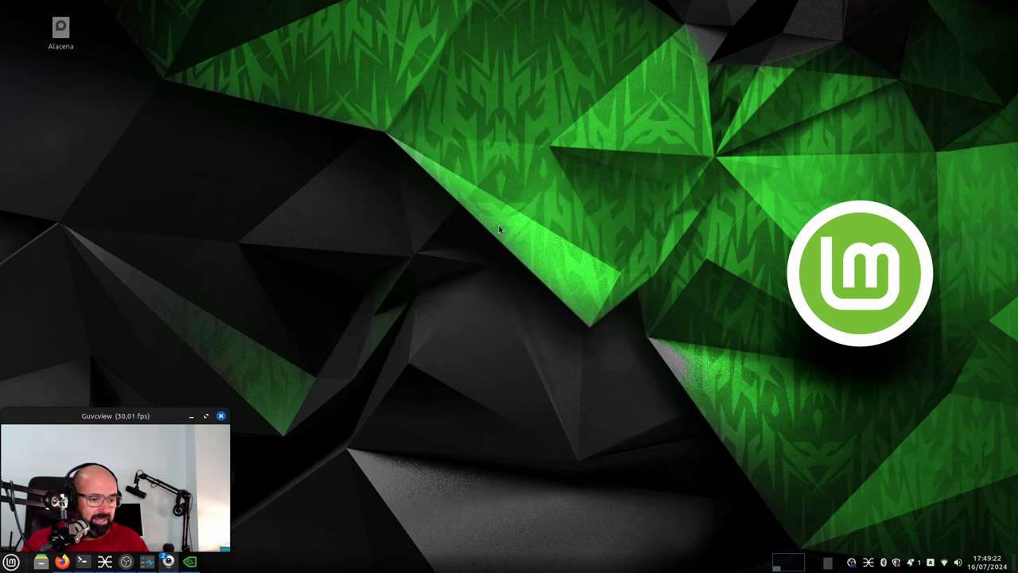
# - Return to the release notes in Firefox, highlight the VA-API encoder line, and review the page through the checksums and the NVIDIA driver note
pyautogui.click(62, 561)
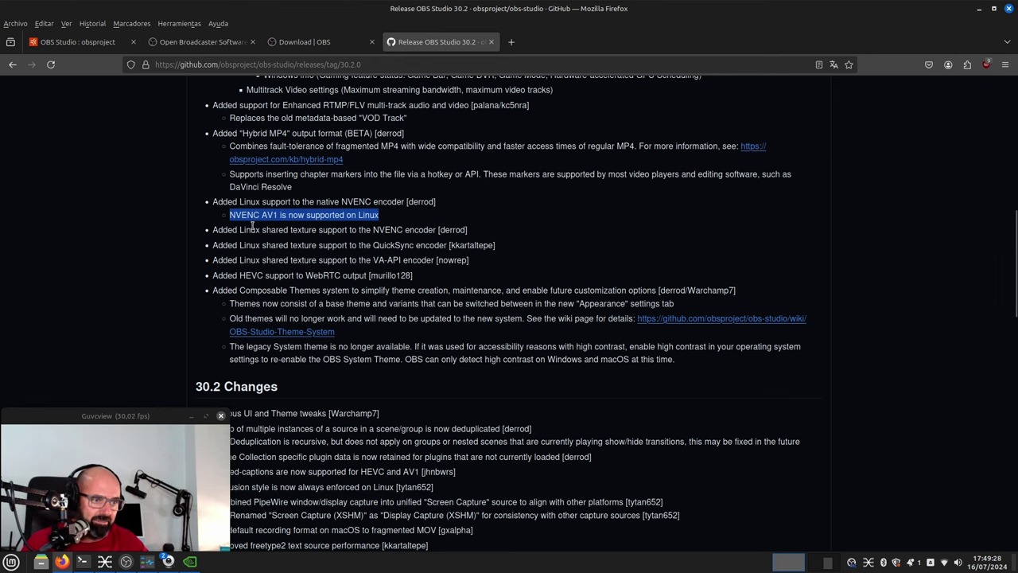
pyautogui.tripleClick(302, 260)
pyautogui.scroll(-1, 298, 298)
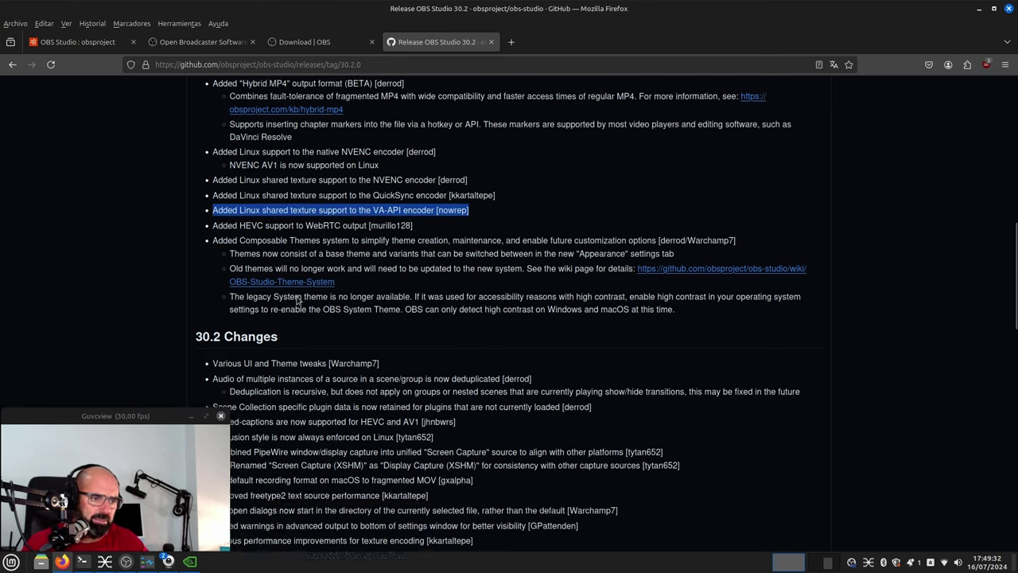
pyautogui.scroll(-10, 298, 298)
pyautogui.scroll(-6, 380, 330)
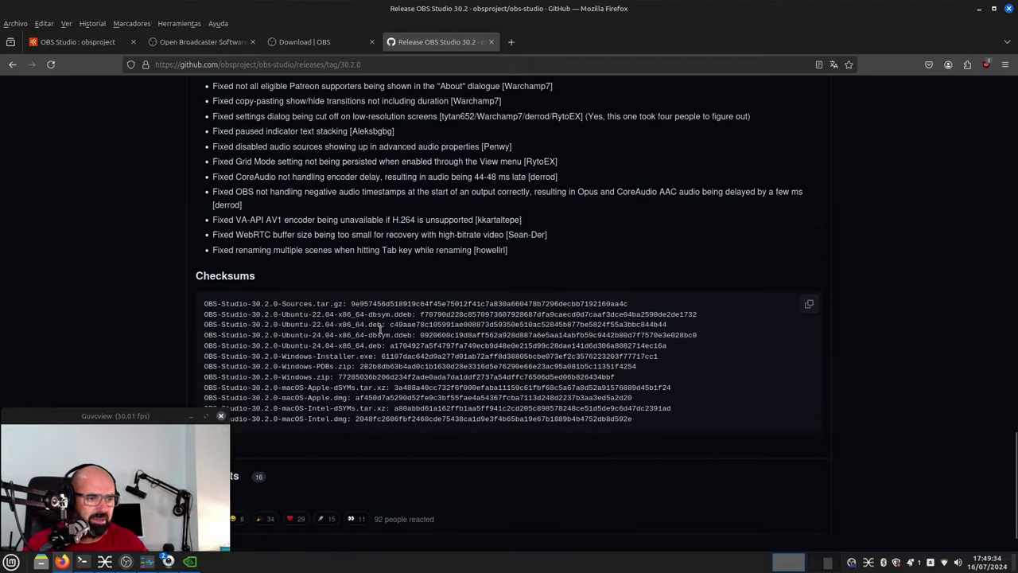
pyautogui.scroll(15, 380, 330)
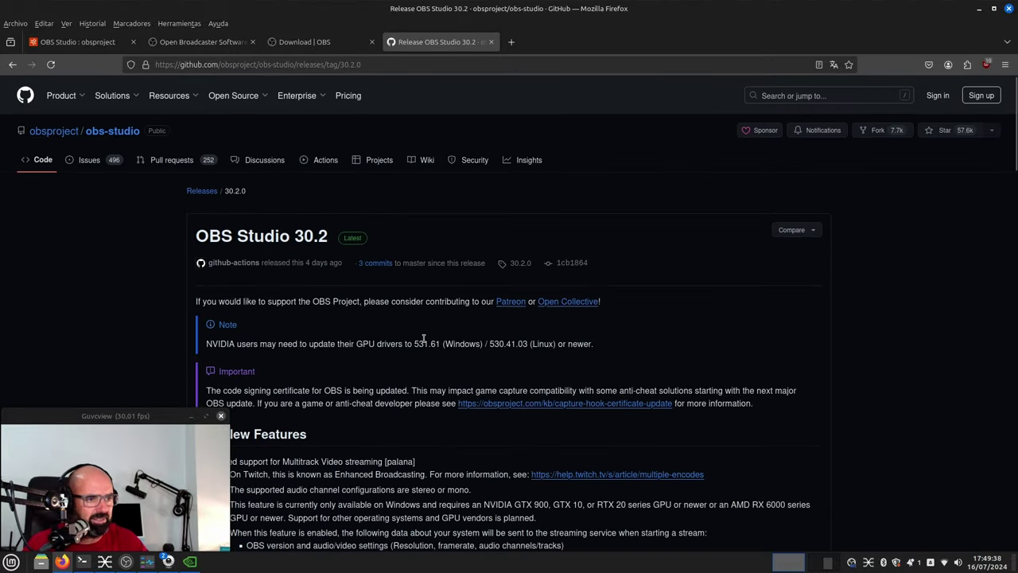
pyautogui.scroll(-3, 424, 338)
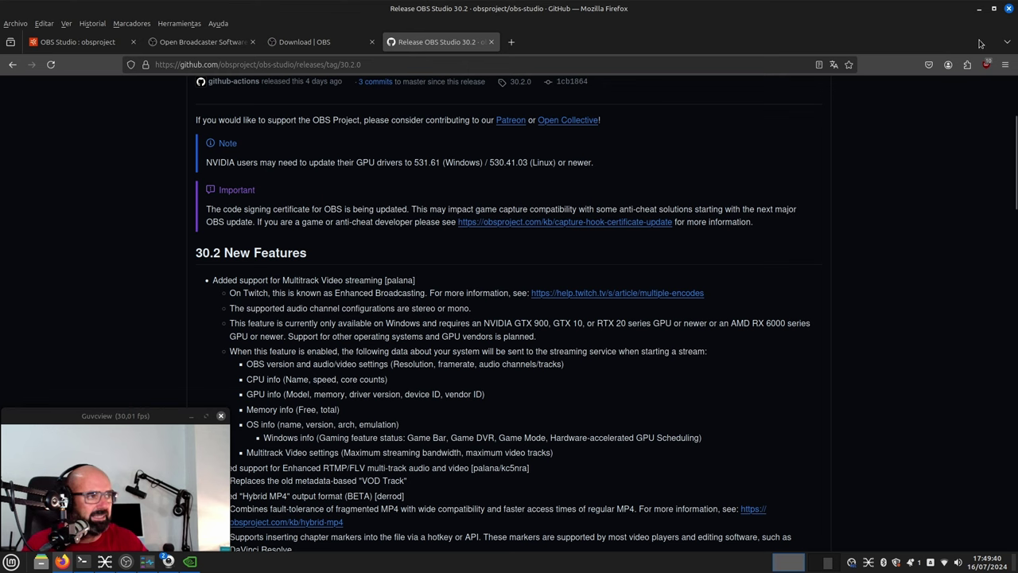
pyautogui.click(980, 10)
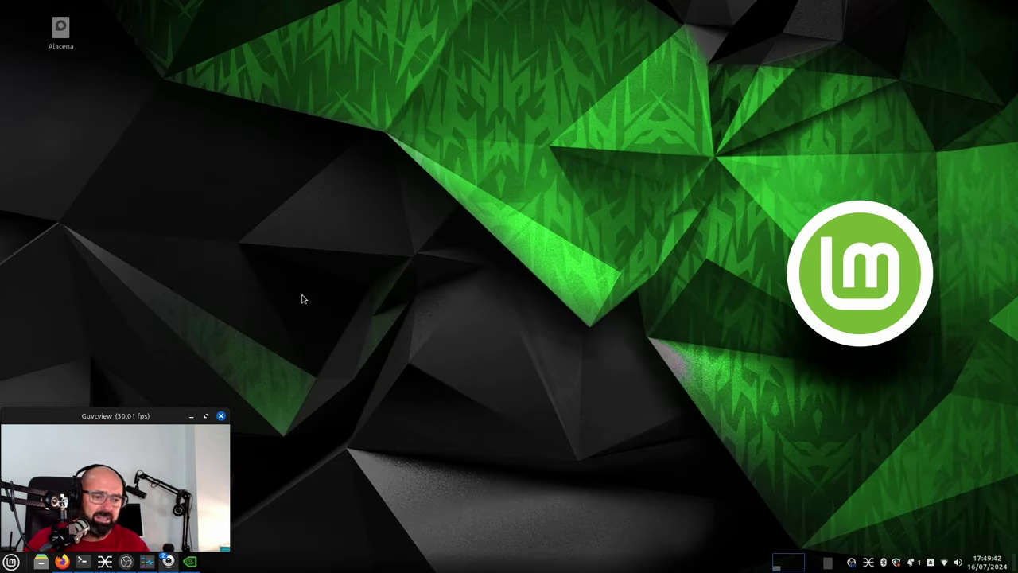
pyautogui.click(40, 561)
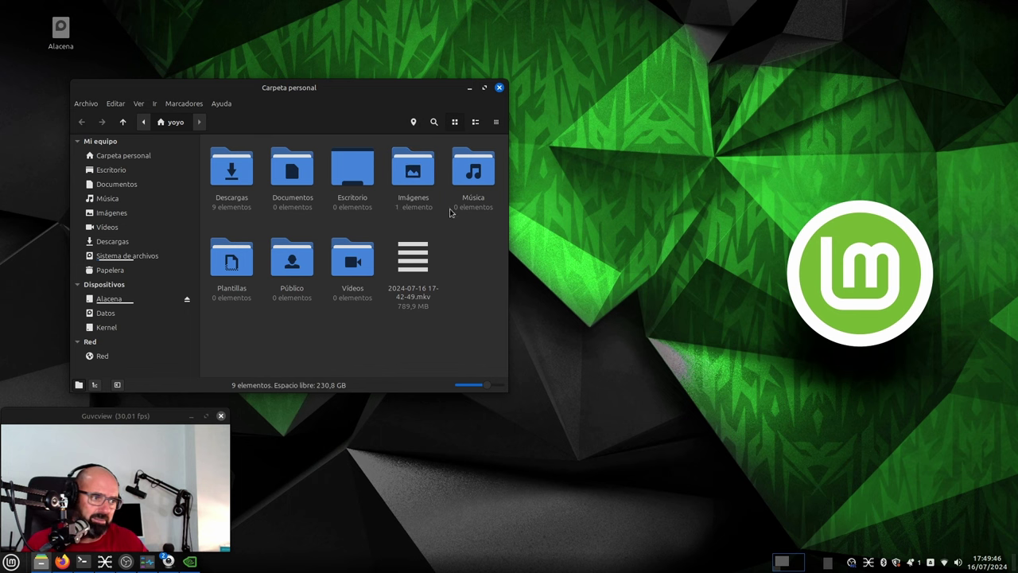
pyautogui.doubleClick(411, 182)
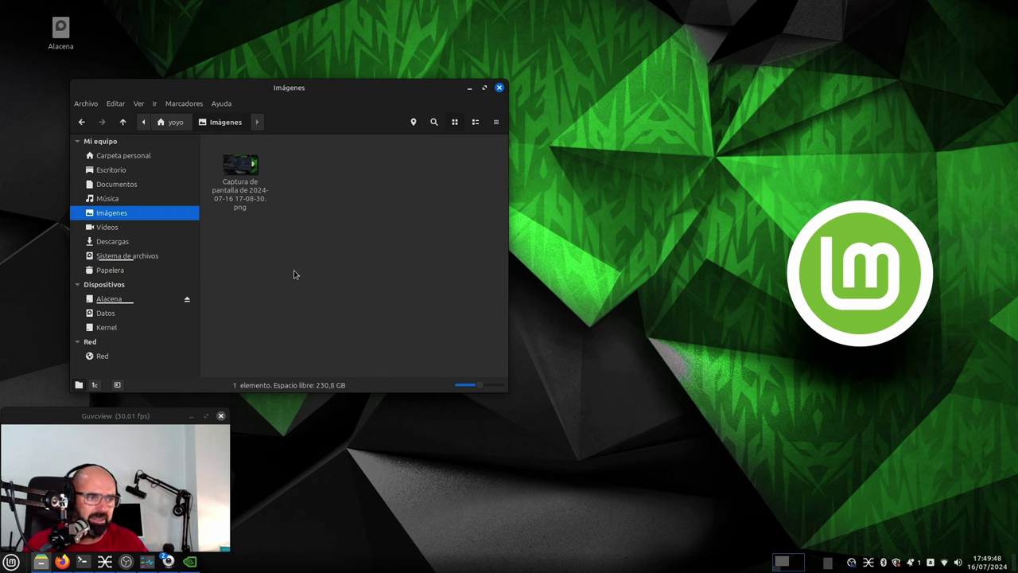
pyautogui.doubleClick(237, 173)
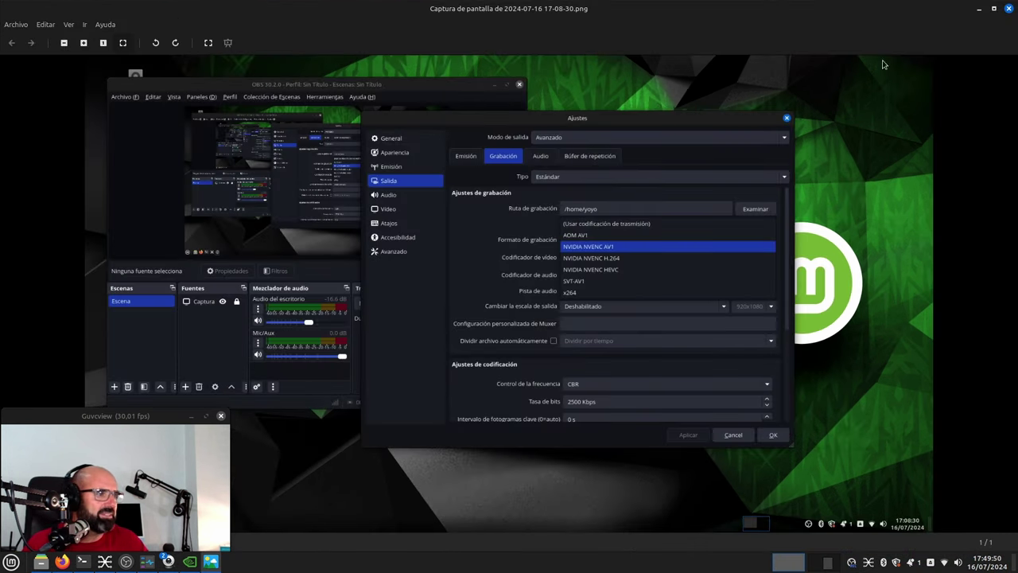
pyautogui.click(992, 10)
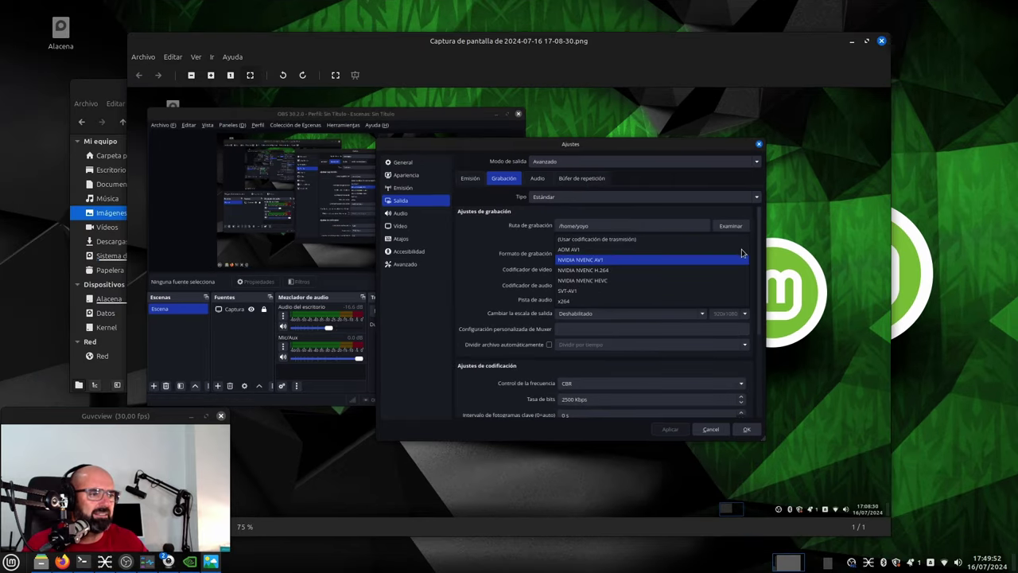
pyautogui.click(865, 41)
# - Zoom in on the screenshot to examine the recording video encoder list, then minimise the image viewer
pyautogui.scroll(3, 586, 283)
pyautogui.scroll(2, 585, 284)
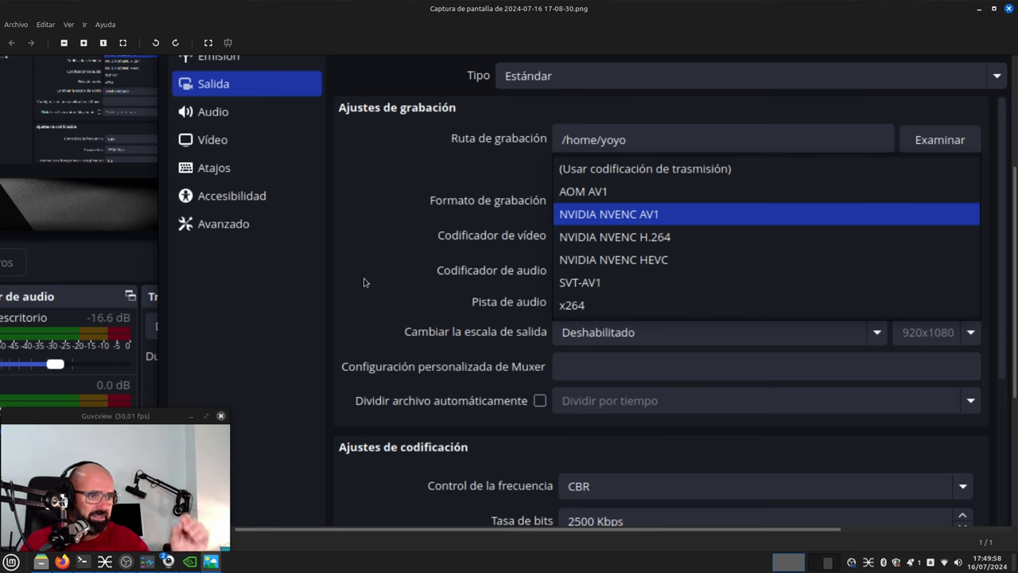
pyautogui.scroll(-1, 436, 176)
pyautogui.scroll(-2, 443, 164)
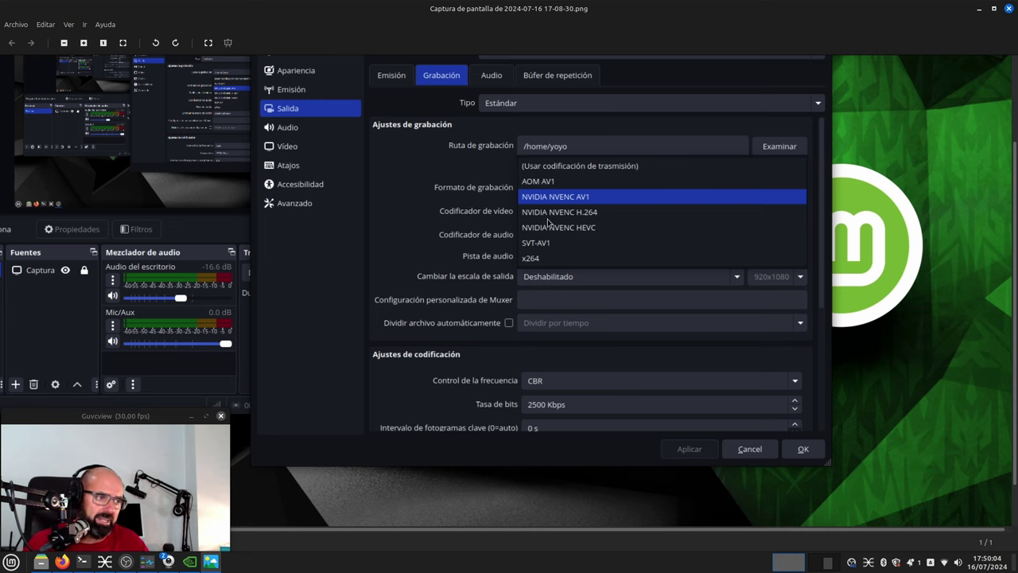
pyautogui.scroll(4, 435, 202)
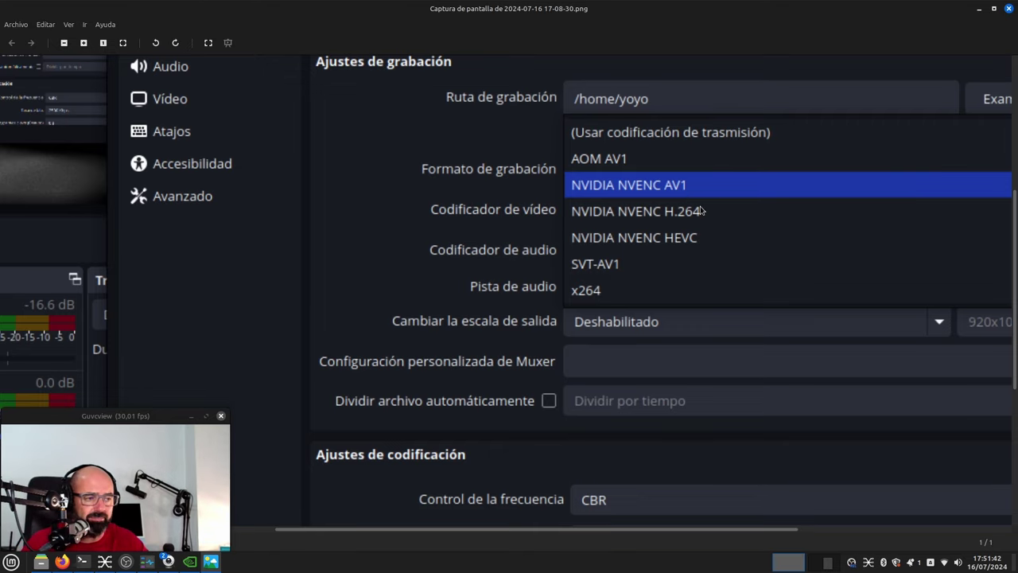
pyautogui.scroll(-1, 702, 212)
pyautogui.scroll(-2, 680, 251)
pyautogui.scroll(3, 650, 288)
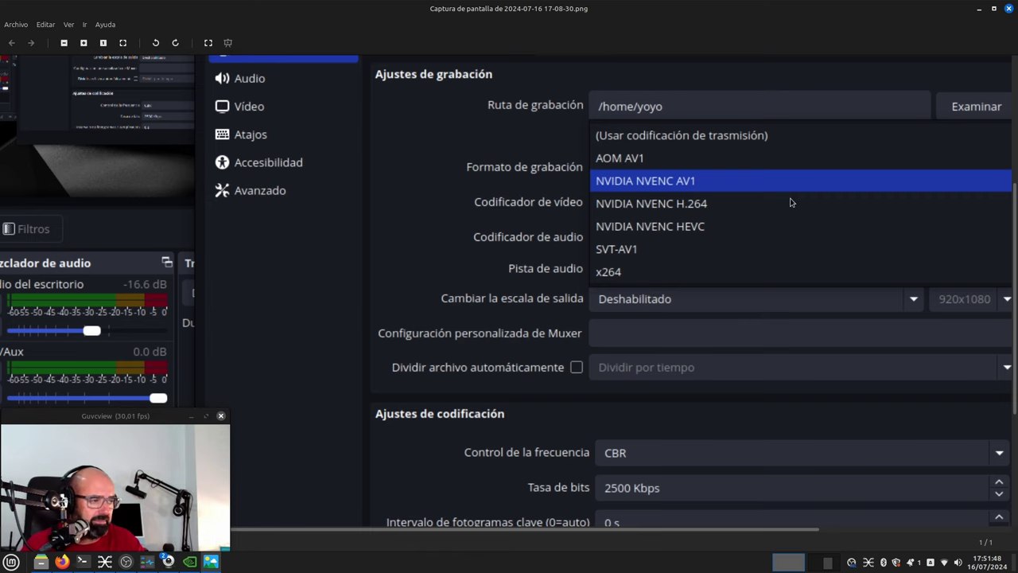
pyautogui.click(979, 8)
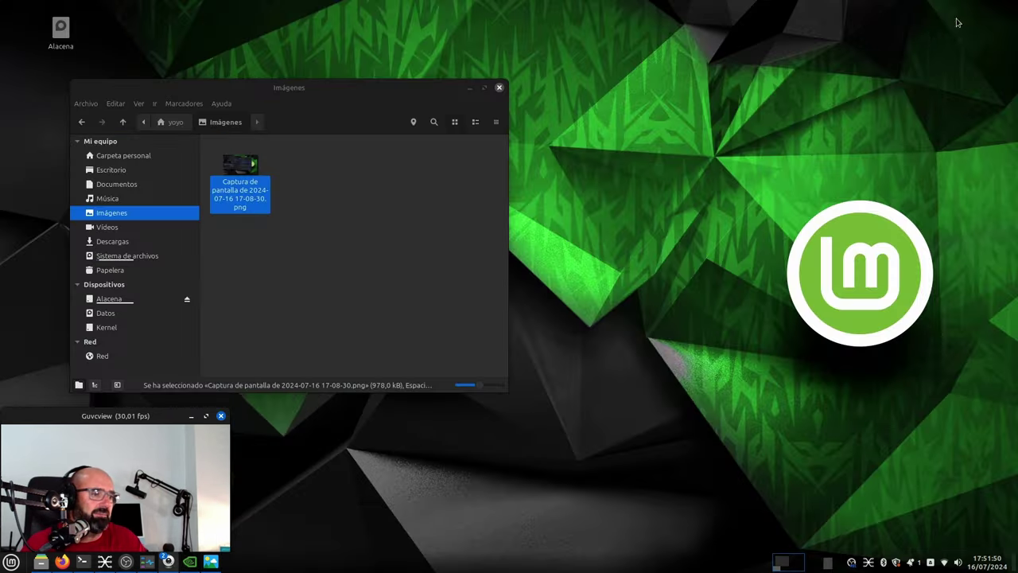
pyautogui.click(277, 305)
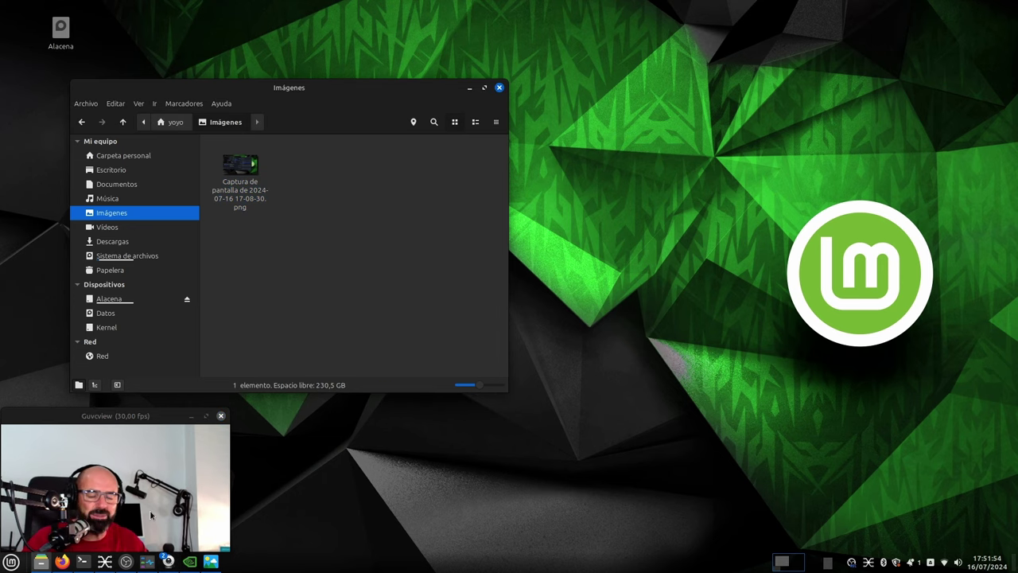
# - Switch to OBS, open the recording output settings, and review the encoding options through the maximum B-frames
pyautogui.click(125, 562)
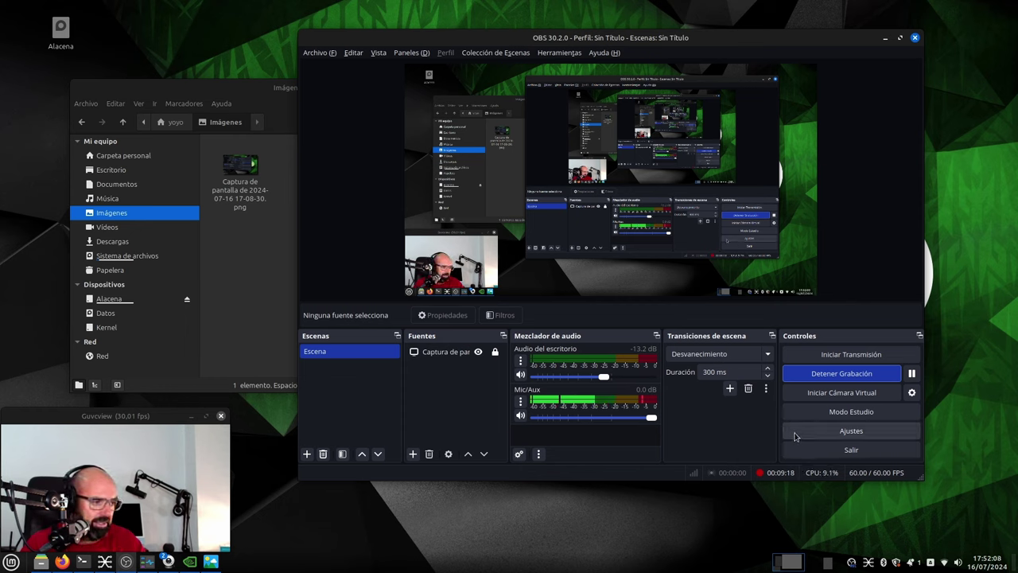
pyautogui.click(851, 432)
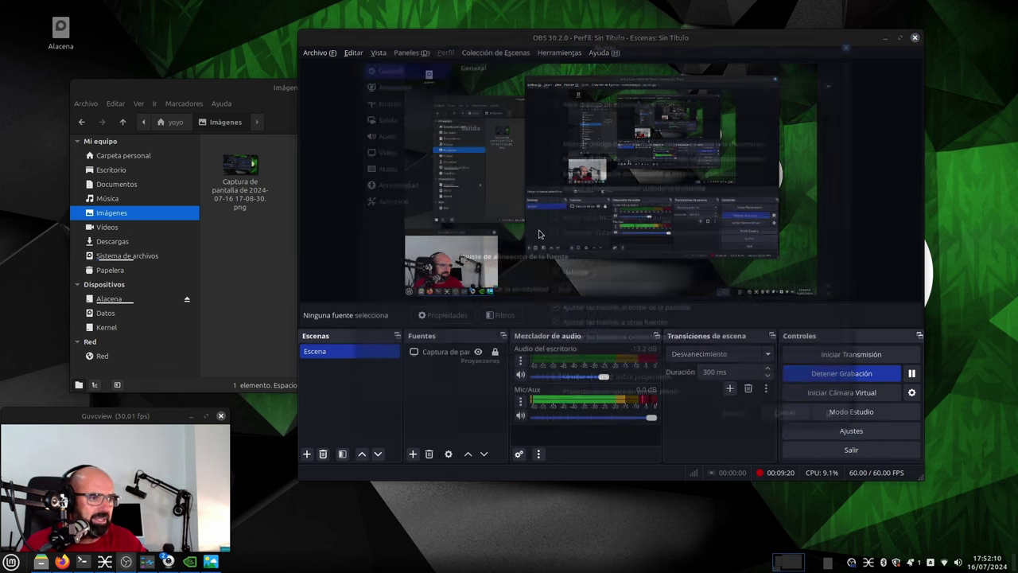
pyautogui.click(387, 118)
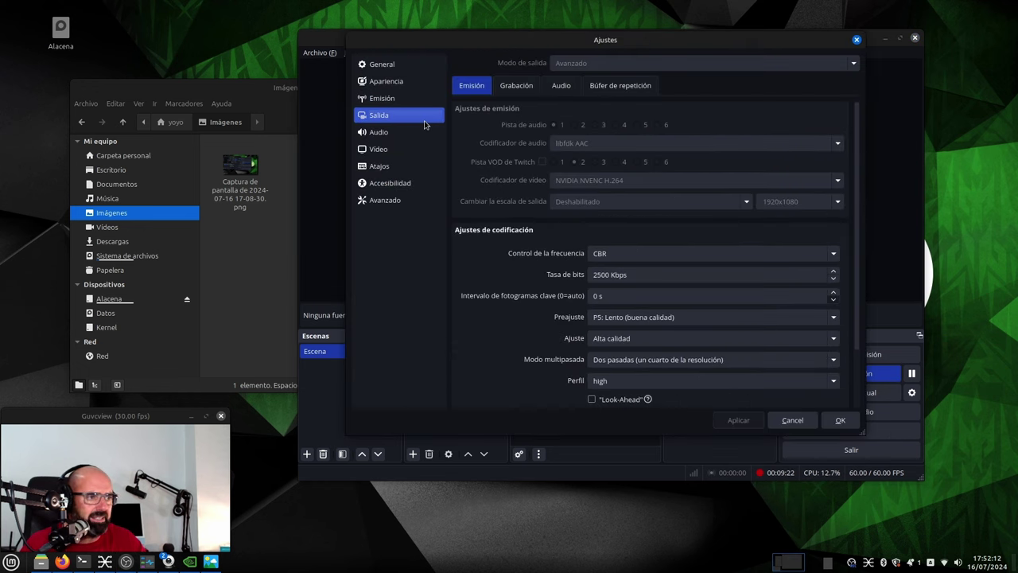
pyautogui.click(523, 89)
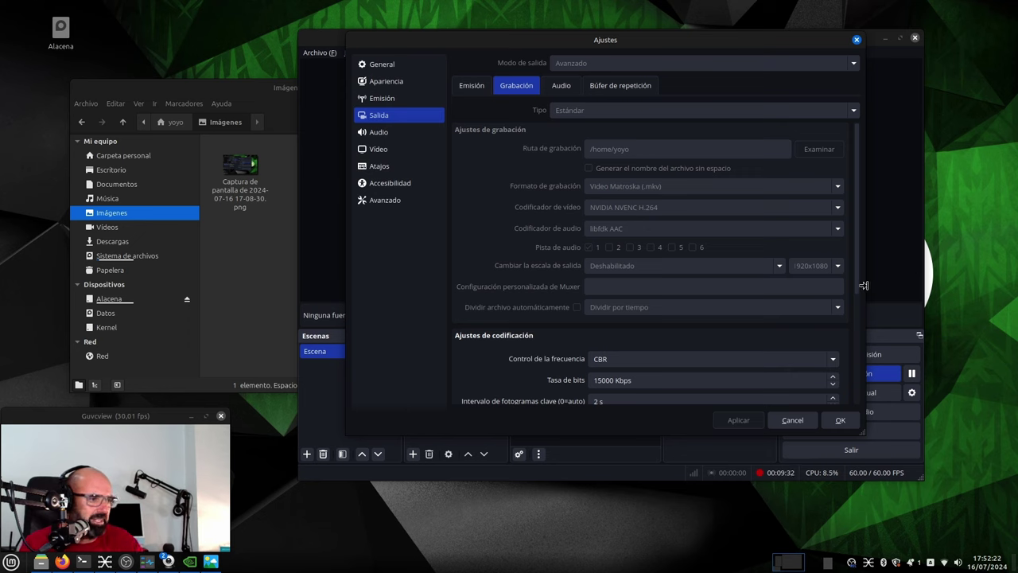
pyautogui.moveTo(861, 288); pyautogui.dragTo(864, 383)
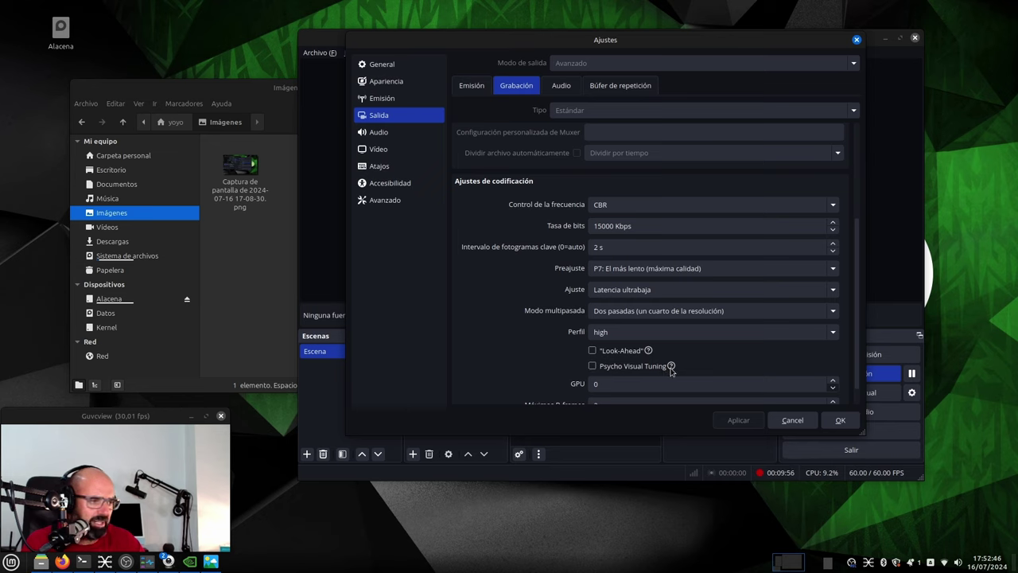
pyautogui.moveTo(671, 369)
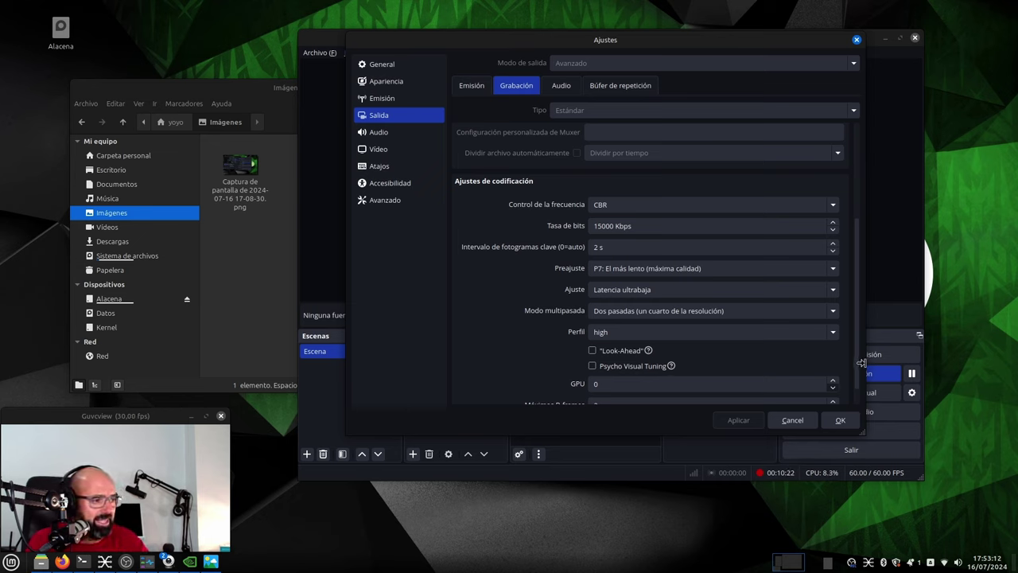
pyautogui.moveTo(858, 374); pyautogui.dragTo(856, 411)
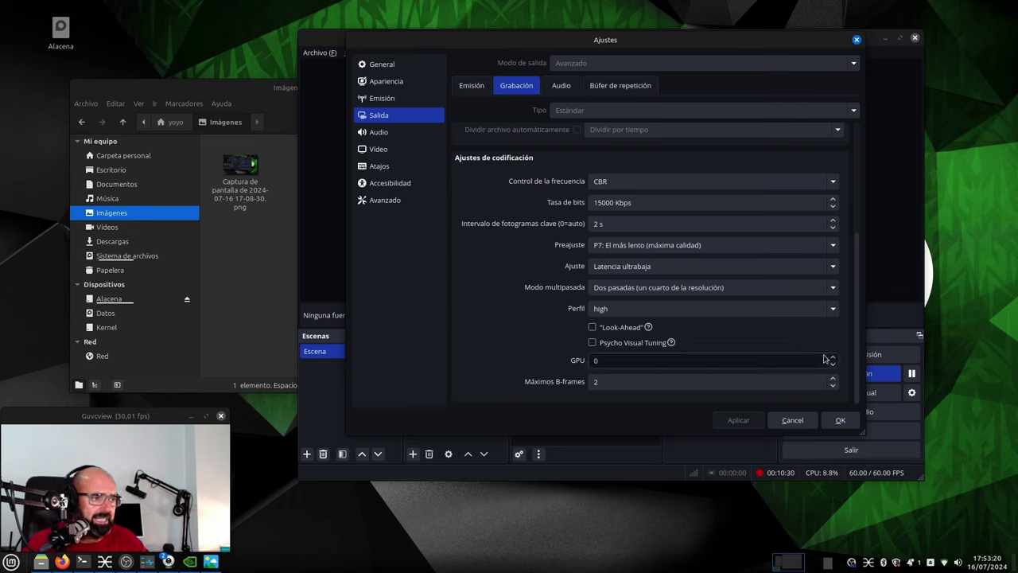
# - Review the recording settings back up to the path, format and encoder options, then close the settings without applying changes
pyautogui.scroll(5, 843, 362)
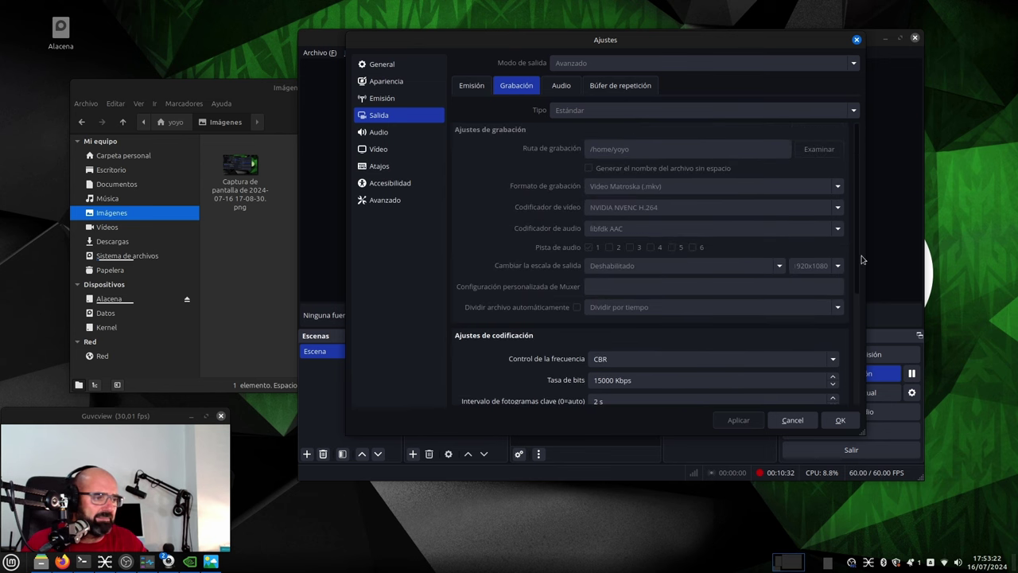
pyautogui.click(793, 421)
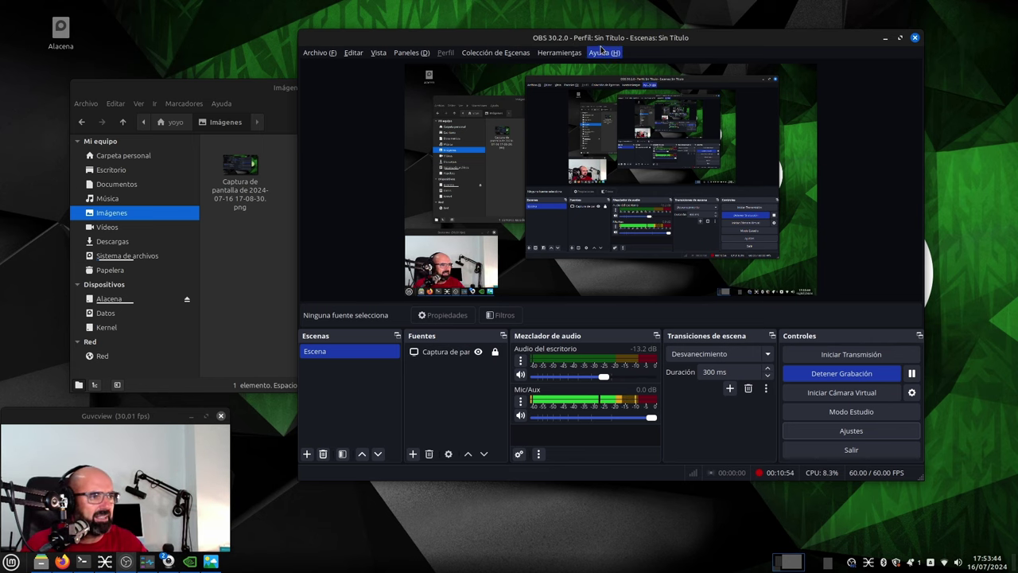
# - Minimise the Imágenes file manager window, move the OBS window clear of the webcam view, and widen it slightly
pyautogui.moveTo(600, 38); pyautogui.dragTo(520, 24)
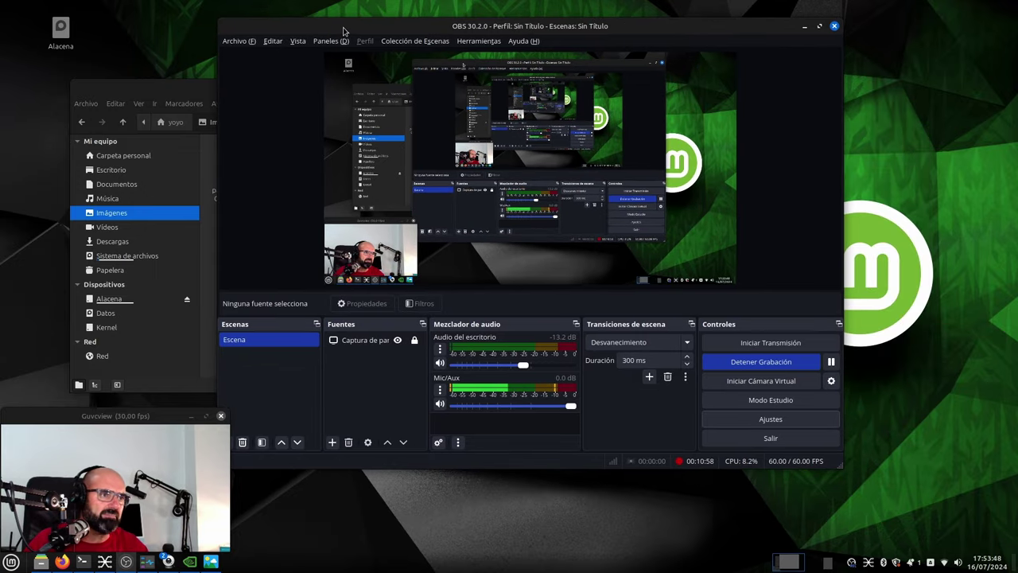
pyautogui.moveTo(346, 29); pyautogui.dragTo(485, 52)
pyautogui.click(308, 194)
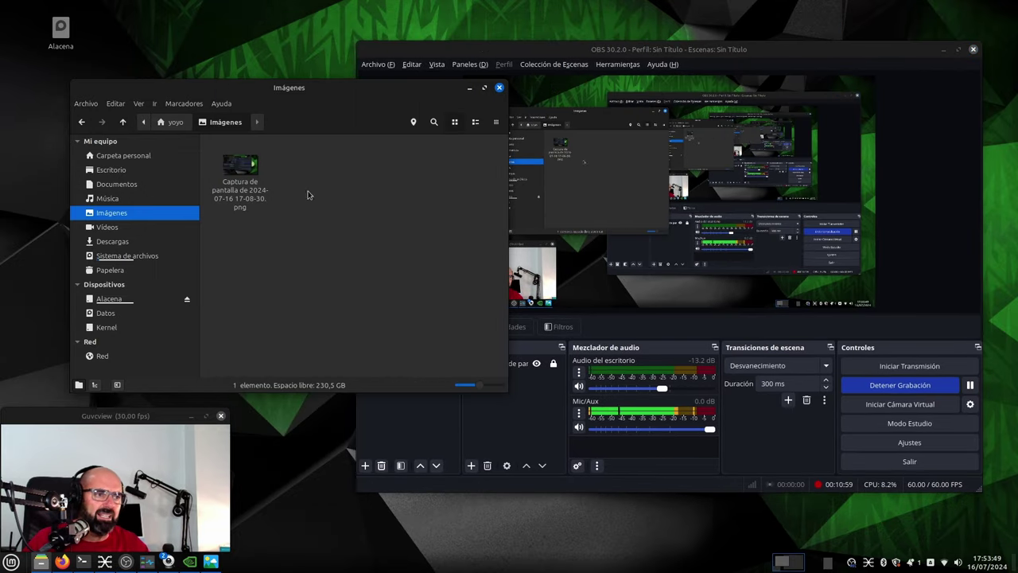
pyautogui.click(470, 88)
pyautogui.moveTo(587, 49); pyautogui.dragTo(512, 22)
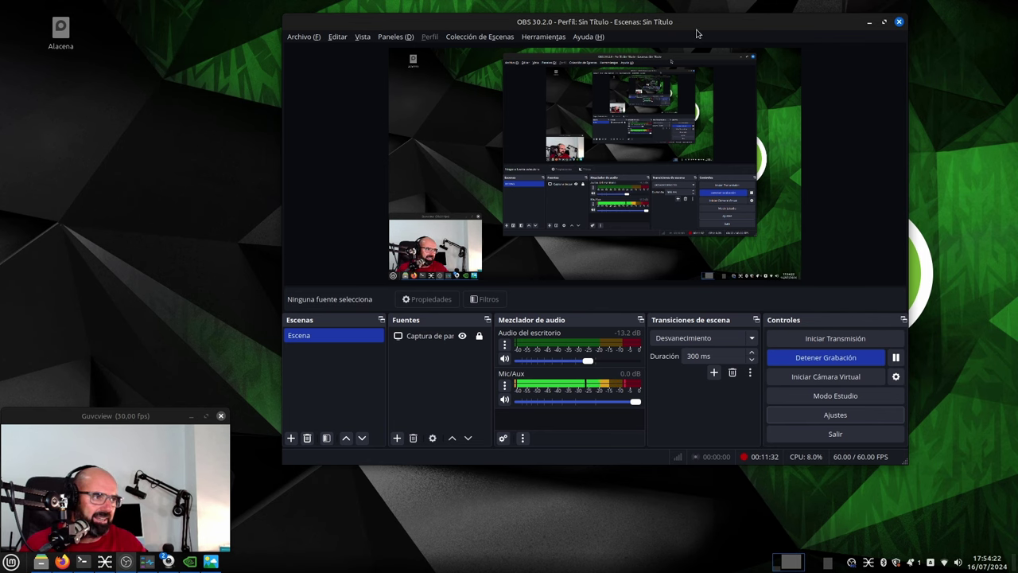
pyautogui.moveTo(690, 25); pyautogui.dragTo(650, 26)
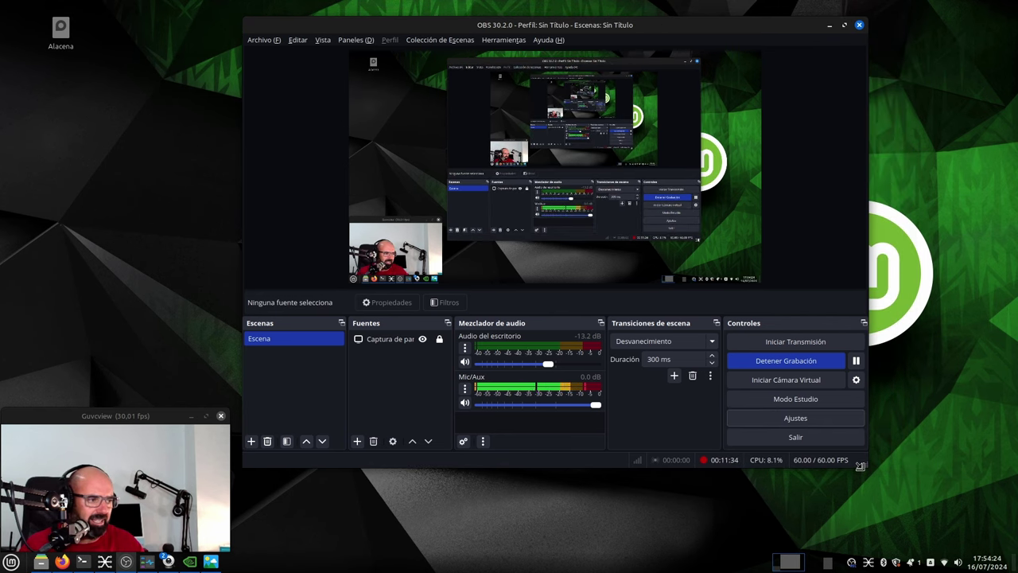
pyautogui.moveTo(866, 468); pyautogui.dragTo(932, 469)
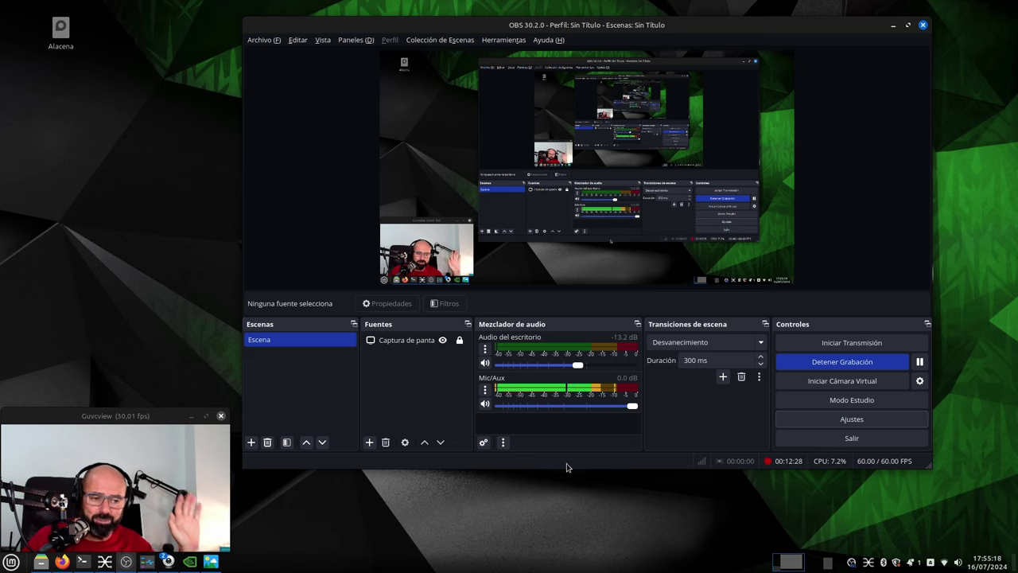
# - Switch to NVIDIA Settings to examine the system information, including the driver version
pyautogui.click(189, 561)
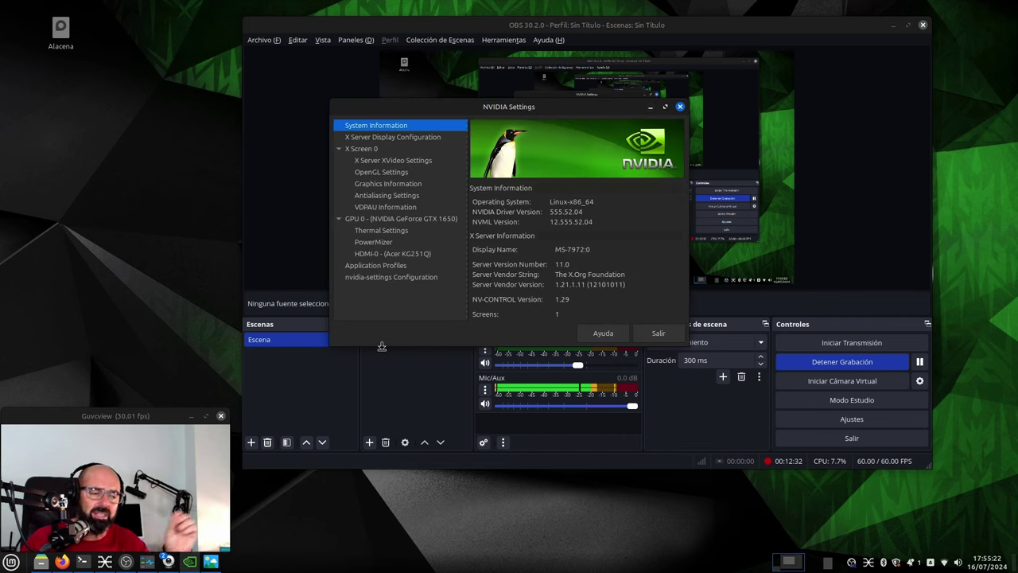